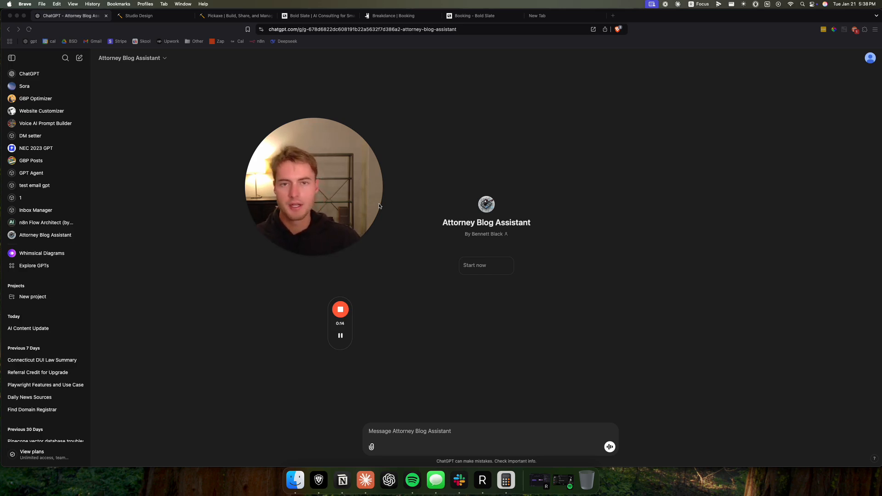
pyautogui.moveTo(283, 134); pyautogui.dragTo(267, 107)
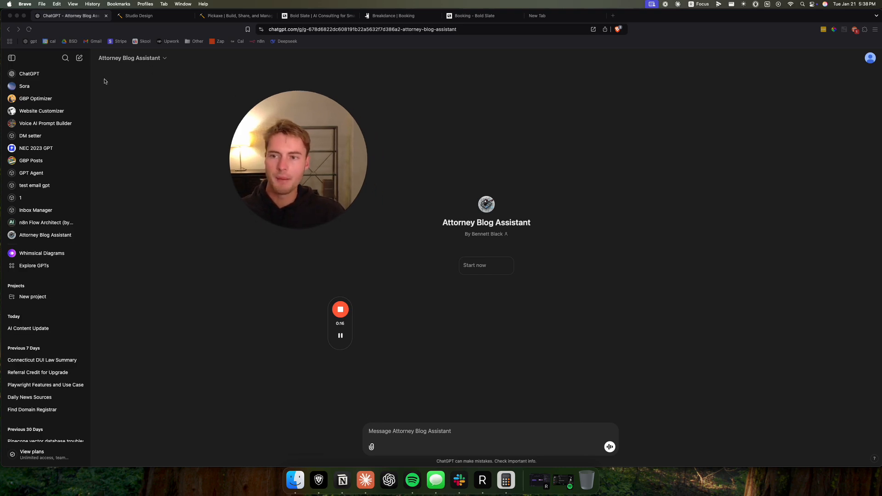
pyautogui.click(163, 59)
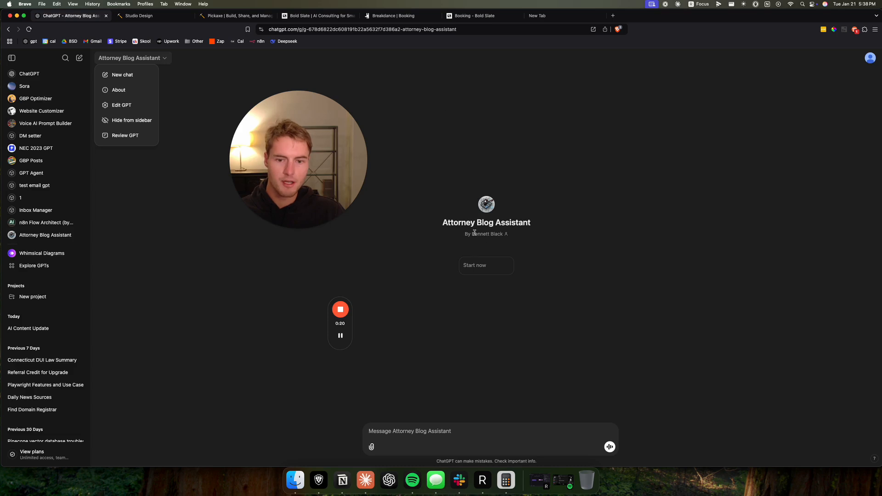
pyautogui.click(144, 102)
pyautogui.click(138, 58)
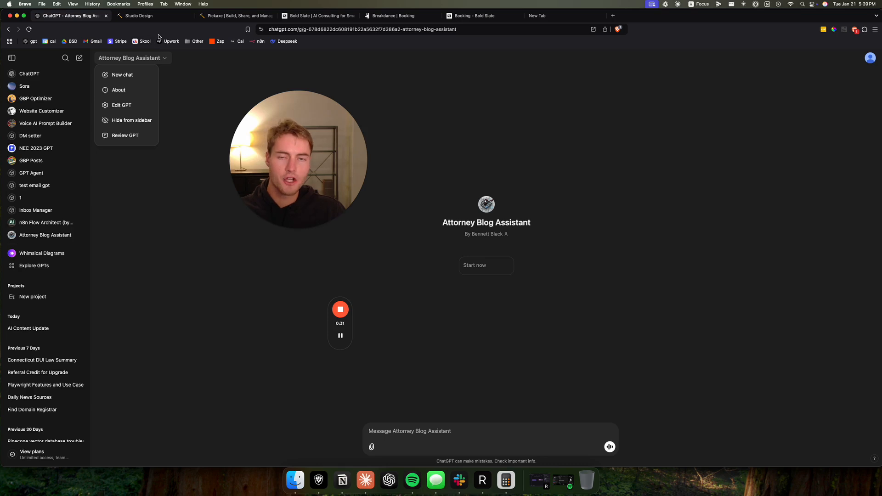
# - Switch to the Pickaxe studio and the Bold Slate booking page to review the embedded NEC 2023 GPT conversation
pyautogui.click(137, 15)
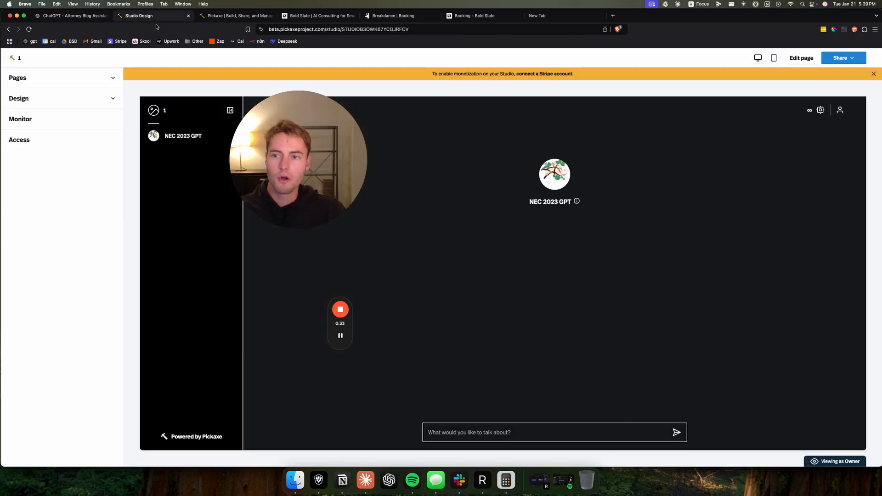
pyautogui.moveTo(271, 163); pyautogui.dragTo(130, 267)
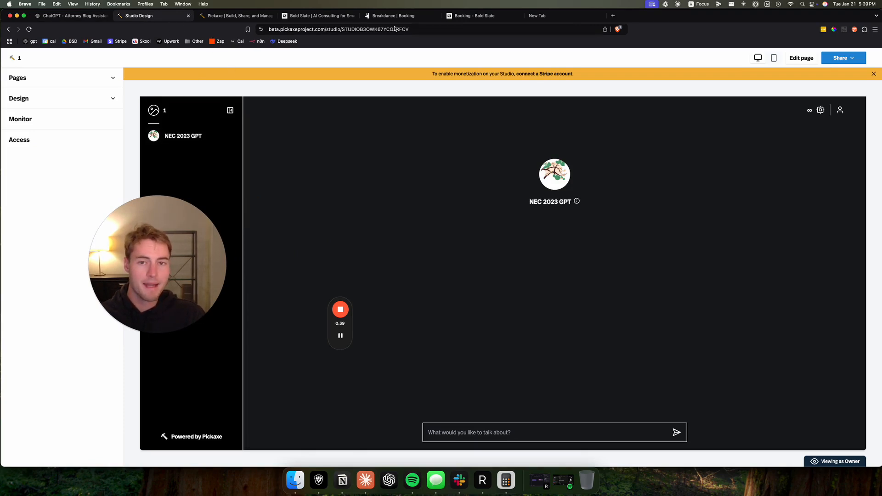
pyautogui.click(471, 16)
pyautogui.moveTo(205, 257); pyautogui.dragTo(191, 227)
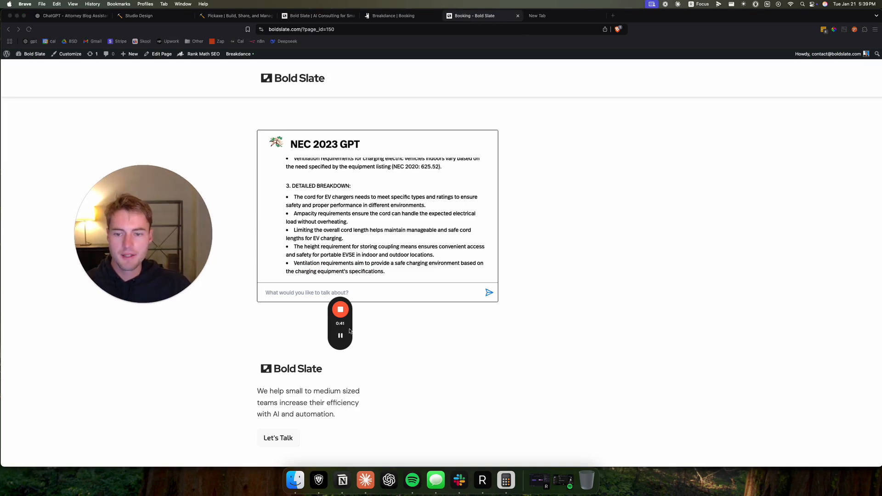
pyautogui.moveTo(349, 331); pyautogui.dragTo(165, 346)
pyautogui.scroll(4, 330, 217)
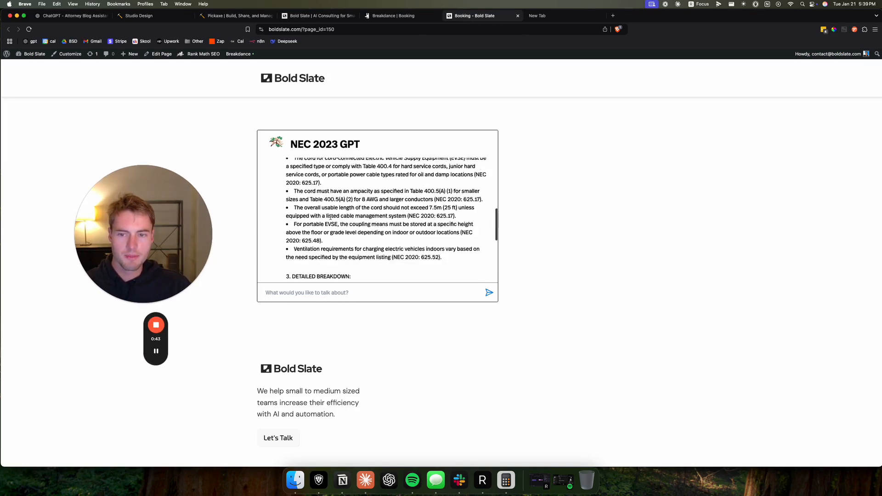
pyautogui.scroll(5, 330, 217)
pyautogui.scroll(-10, 356, 216)
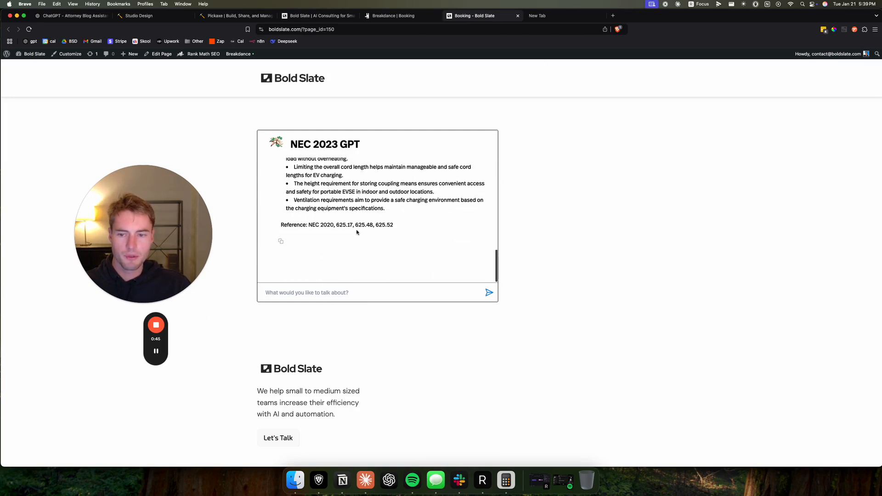
# - Send "tell me about a few more" to the embedded NEC 2023 GPT and read through its reply
pyautogui.click(341, 292)
pyautogui.write('tell')
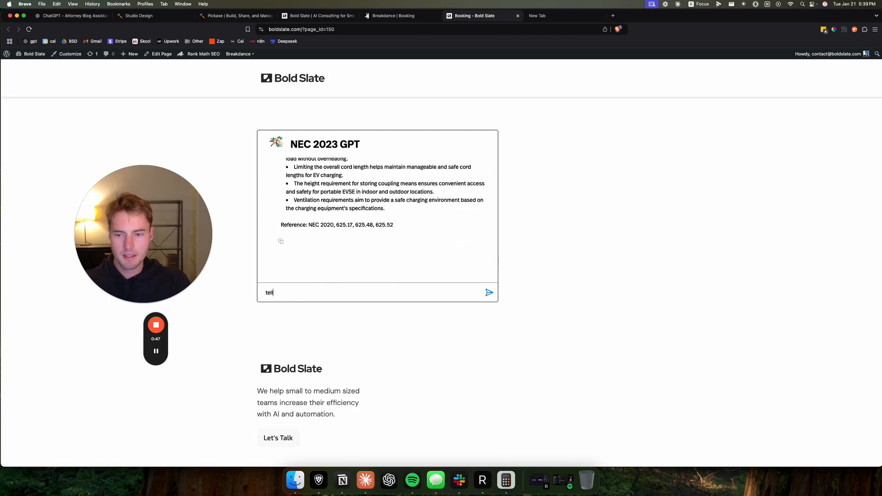
pyautogui.write(' me about a few more')
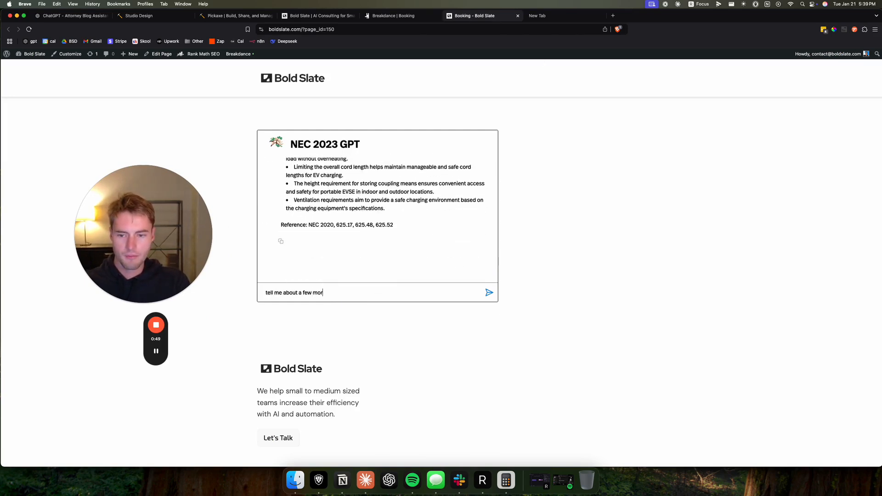
pyautogui.press('Return')
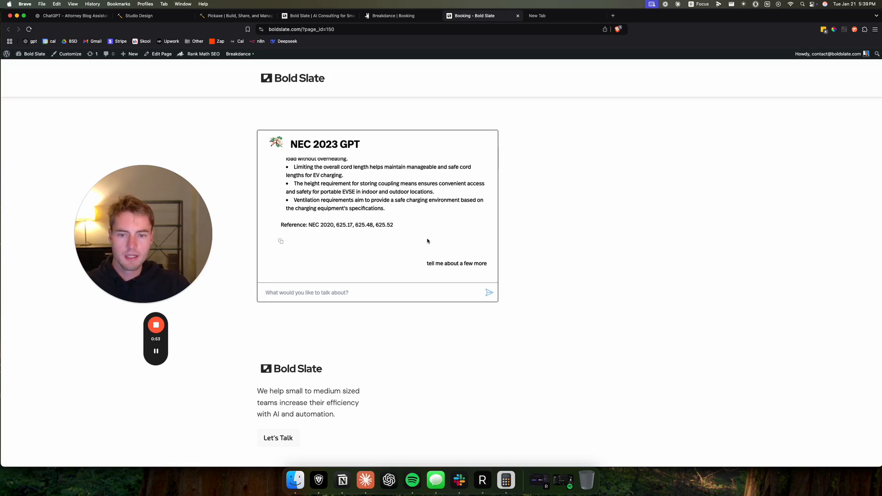
pyautogui.scroll(5, 356, 222)
pyautogui.scroll(-8, 418, 262)
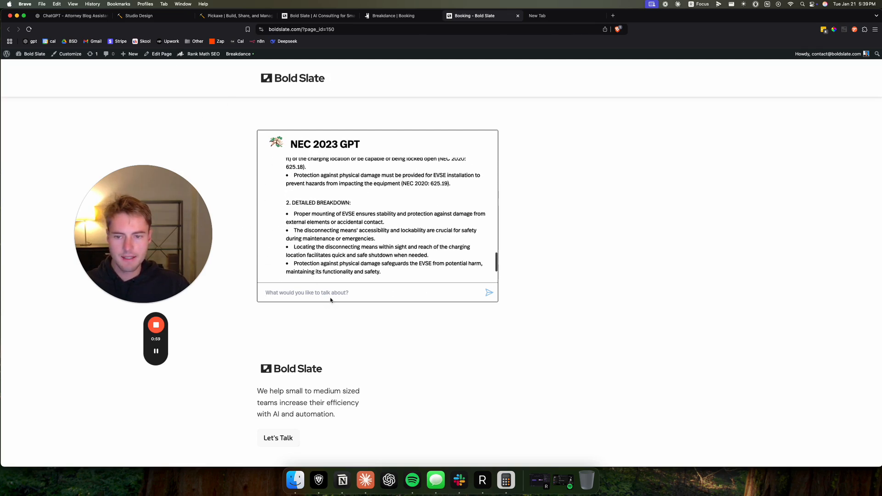
pyautogui.moveTo(511, 313); pyautogui.dragTo(242, 128)
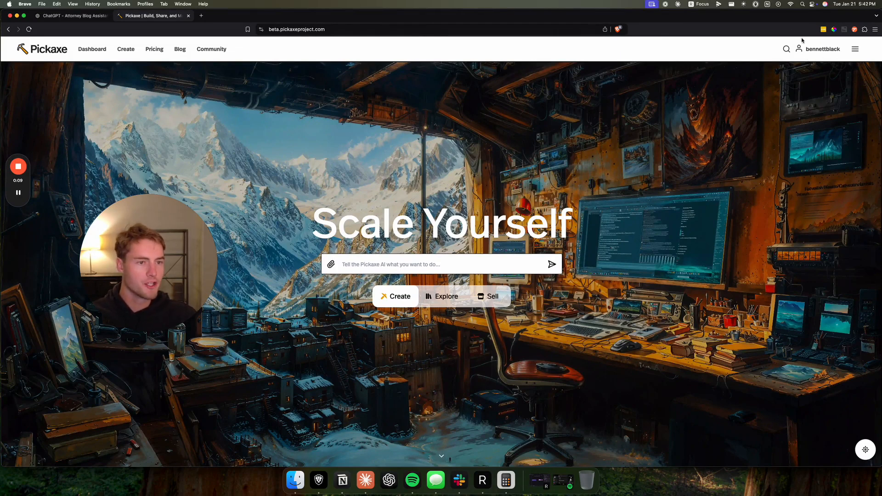
# - Start creating a new Pickaxe of the Chat type from the Pickaxe site
pyautogui.click(855, 50)
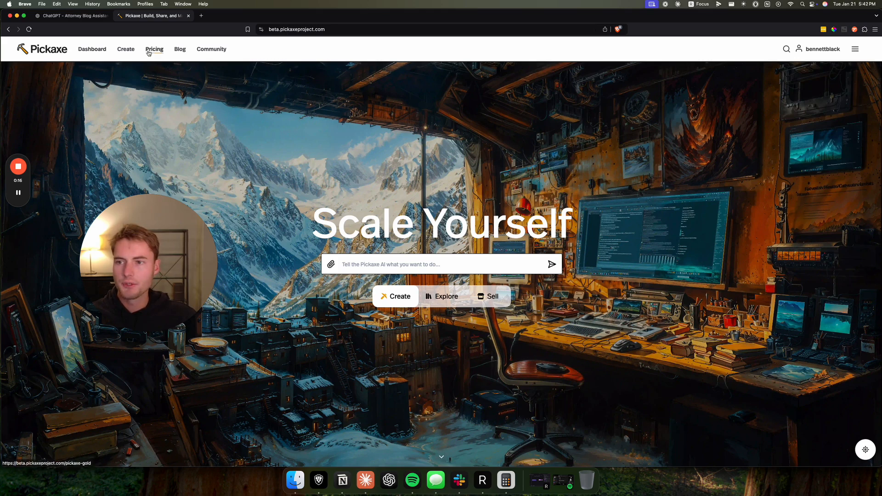
pyautogui.click(129, 50)
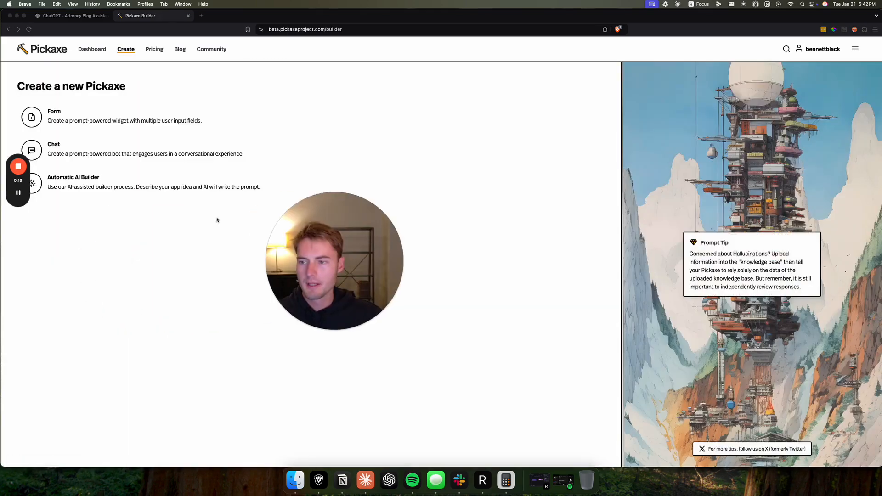
pyautogui.moveTo(21, 188); pyautogui.dragTo(29, 259)
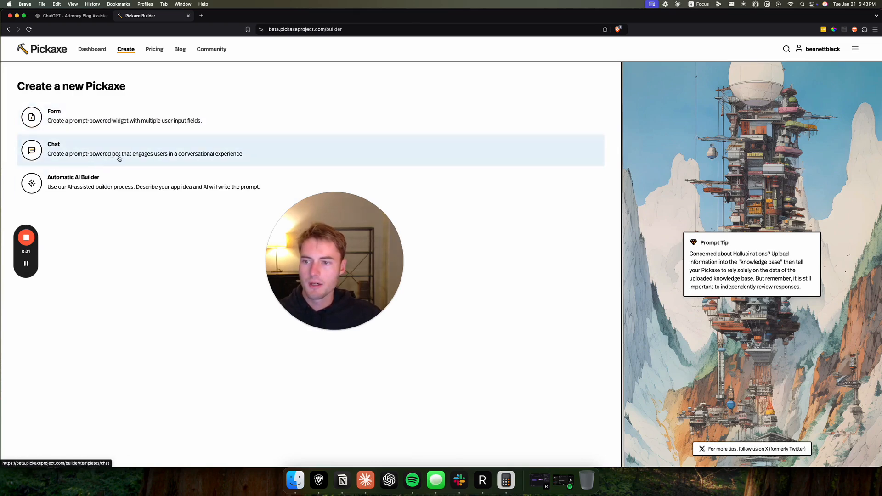
pyautogui.click(60, 16)
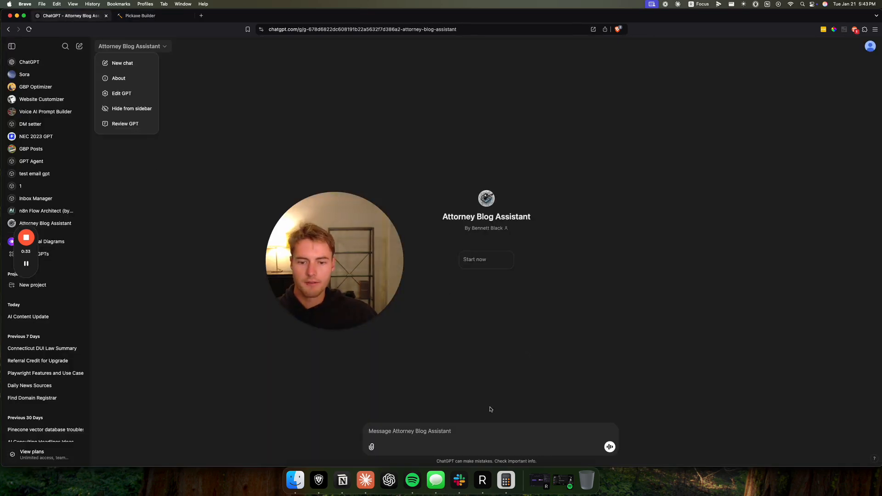
pyautogui.click(152, 17)
pyautogui.click(103, 154)
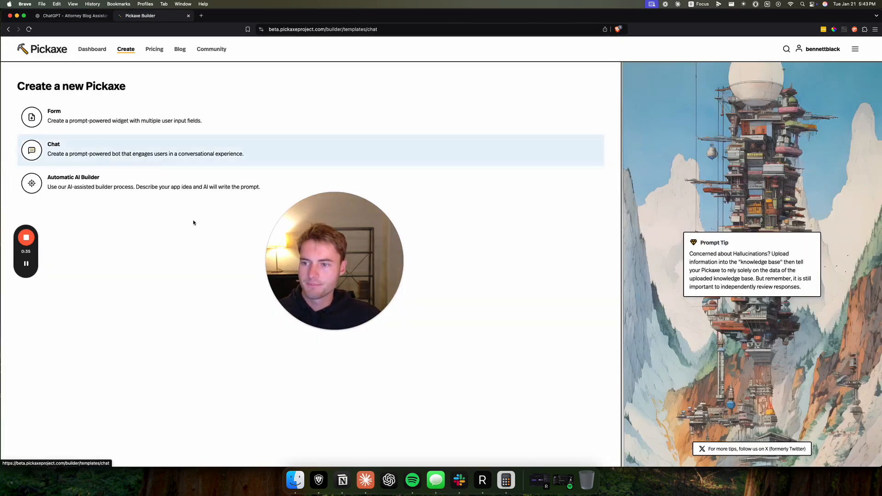
pyautogui.moveTo(332, 249); pyautogui.dragTo(643, 258)
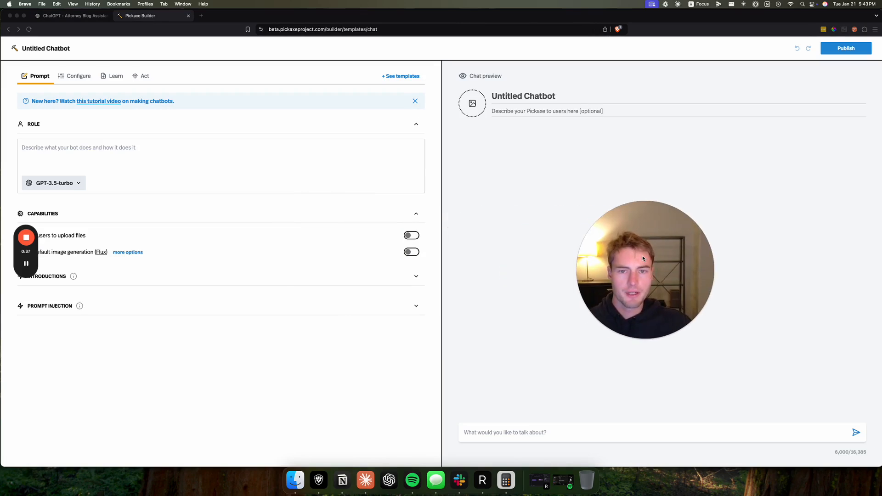
pyautogui.moveTo(36, 254); pyautogui.dragTo(46, 373)
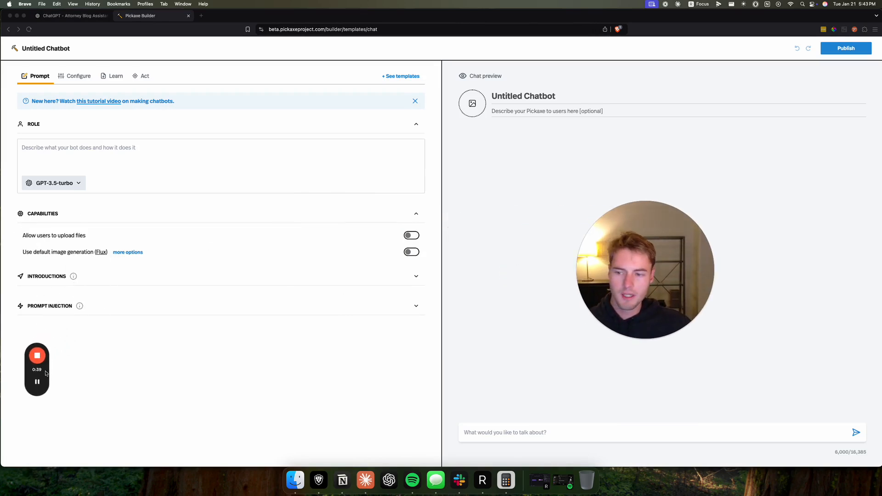
pyautogui.click(95, 148)
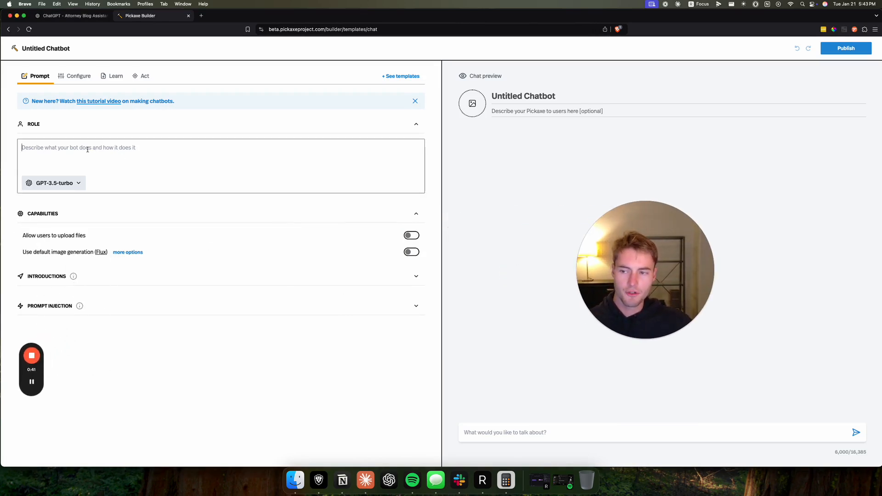
pyautogui.click(125, 280)
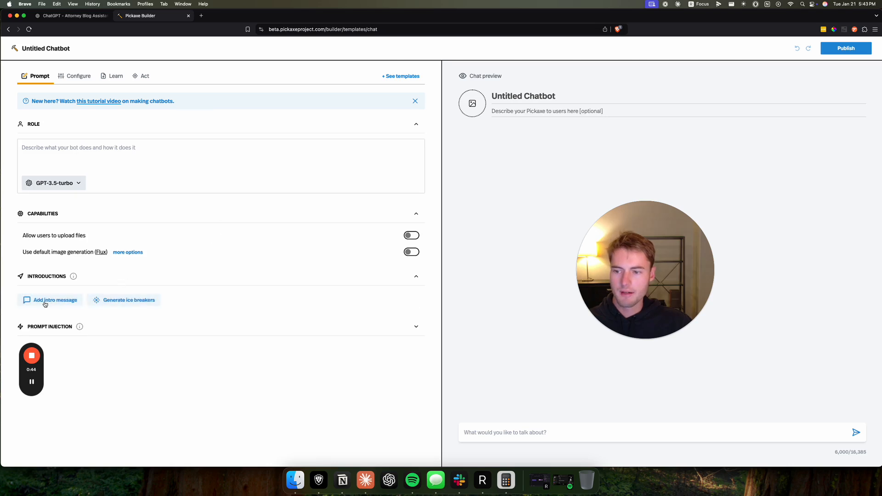
pyautogui.click(140, 281)
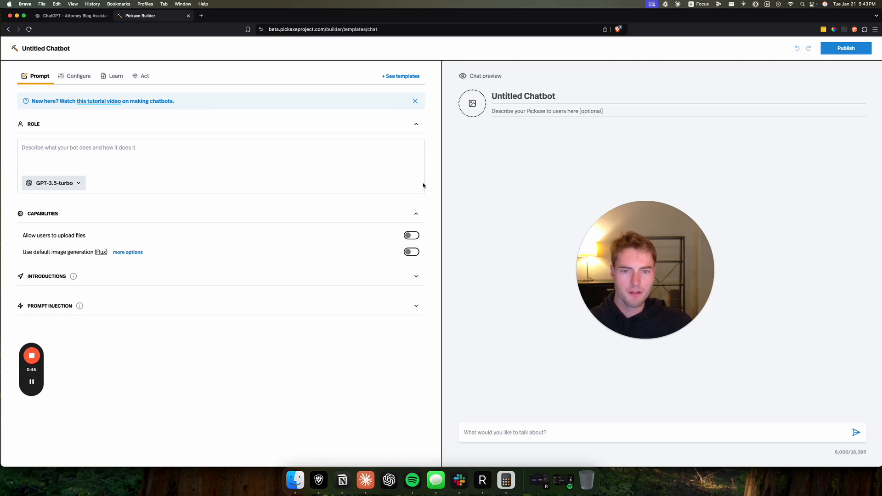
# - Name the new chatbot "Attorney Blog Assistant", matching the name of the custom GPT in ChatGPT
pyautogui.click(513, 93)
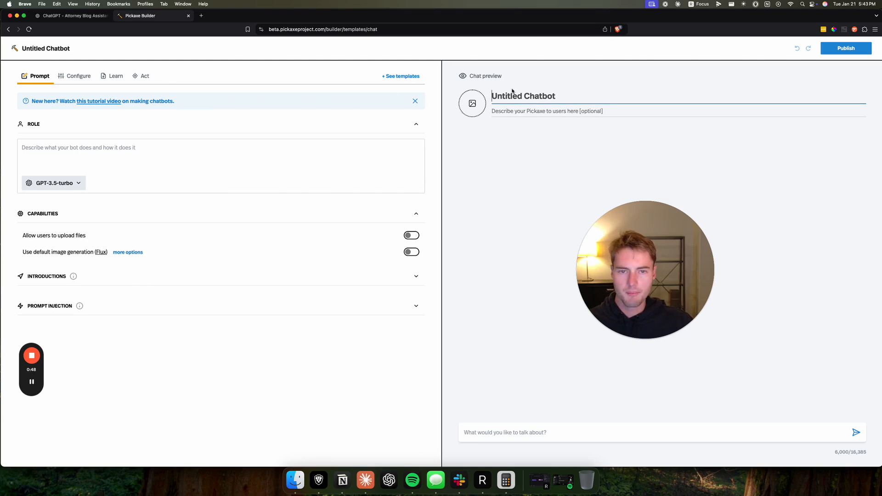
pyautogui.click(72, 15)
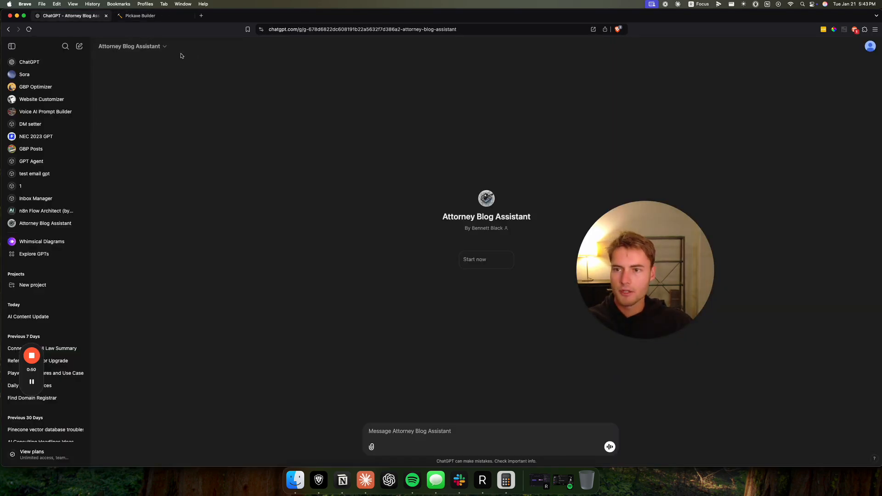
pyautogui.click(140, 15)
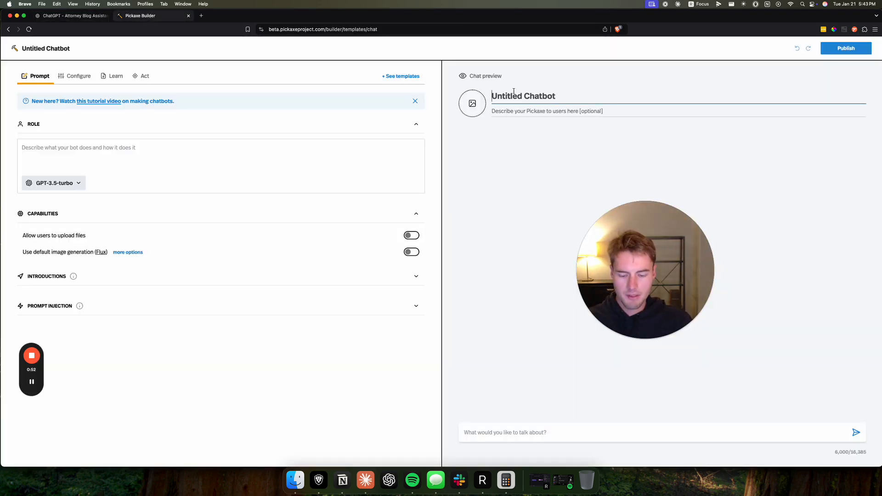
pyautogui.write('Attorney Blog Assistant')
pyautogui.press('Tab')
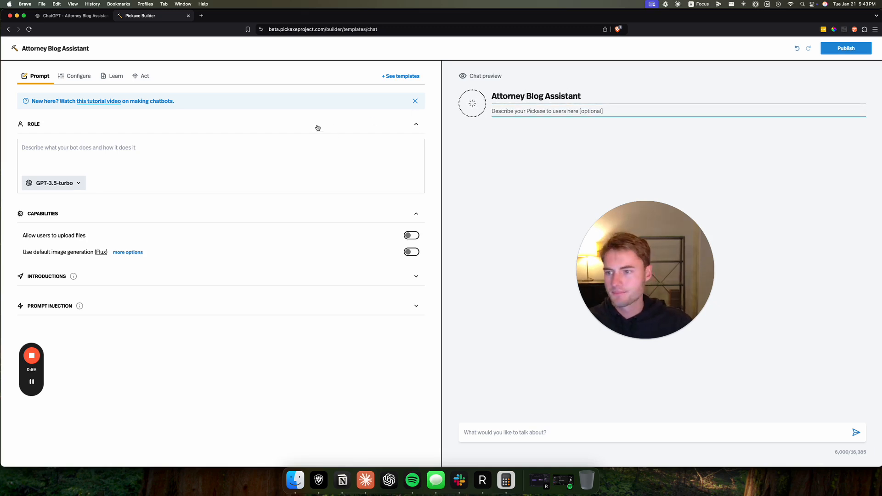
# - Copy the Attorney Blog Assistant's instructions from its ChatGPT configuration into the Pickaxe chatbot's role prompt
pyautogui.click(57, 17)
pyautogui.click(146, 46)
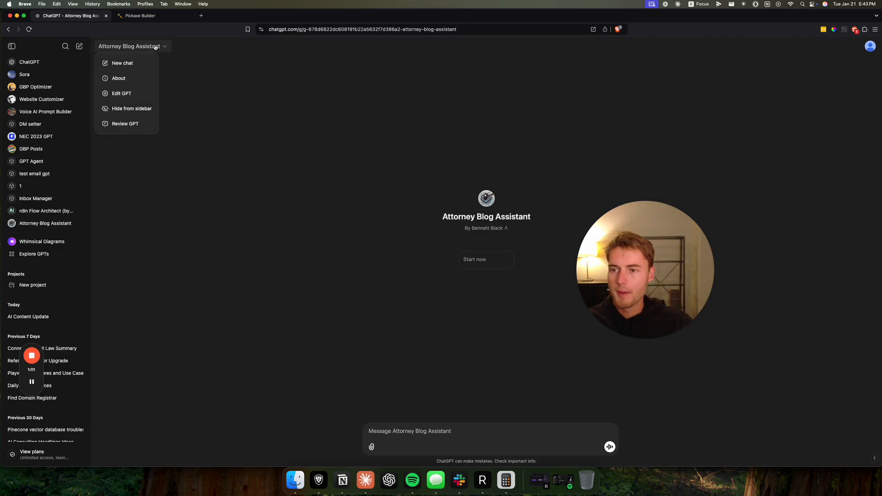
pyautogui.click(141, 95)
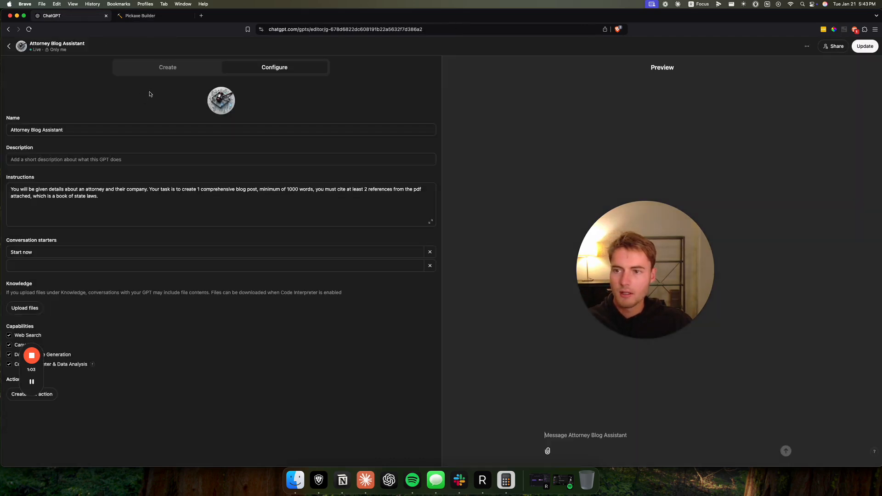
pyautogui.tripleClick(55, 198)
pyautogui.press('super+c')
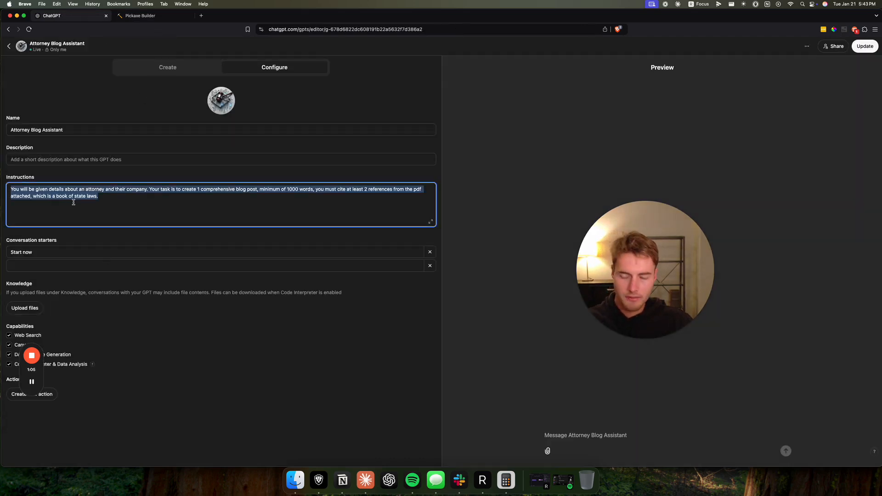
pyautogui.click(143, 18)
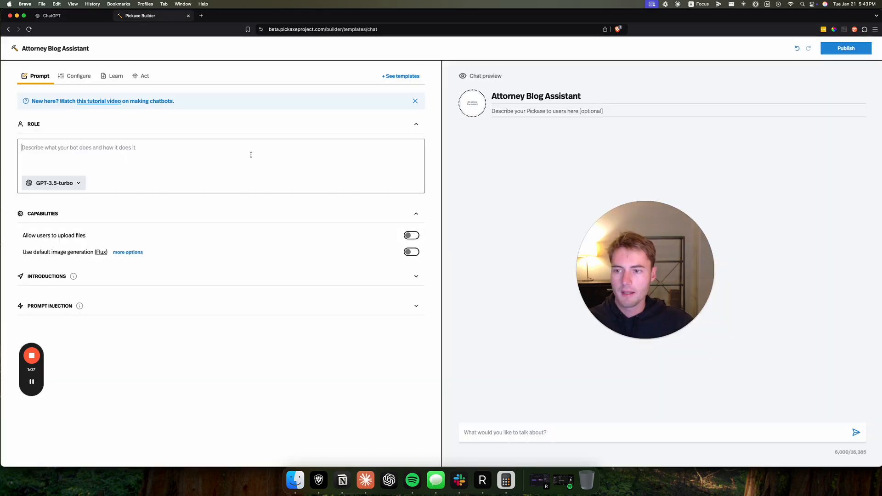
pyautogui.click(250, 154)
pyautogui.press('super+v')
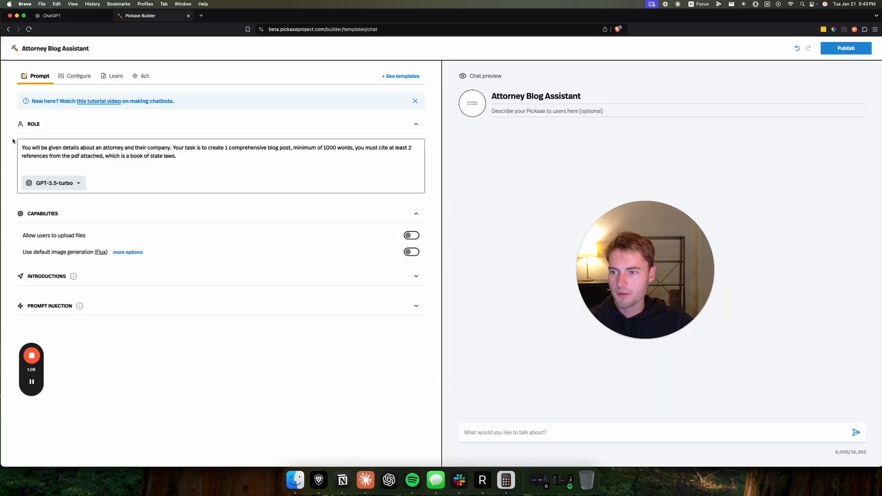
# - Look through the AI models available for the chatbot's role, keeping the current selection
pyautogui.click(81, 184)
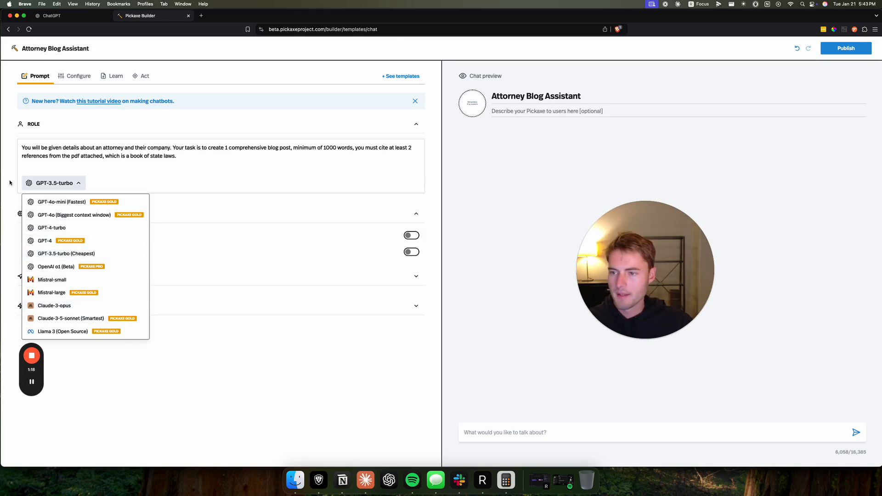
pyautogui.click(67, 185)
pyautogui.click(67, 185)
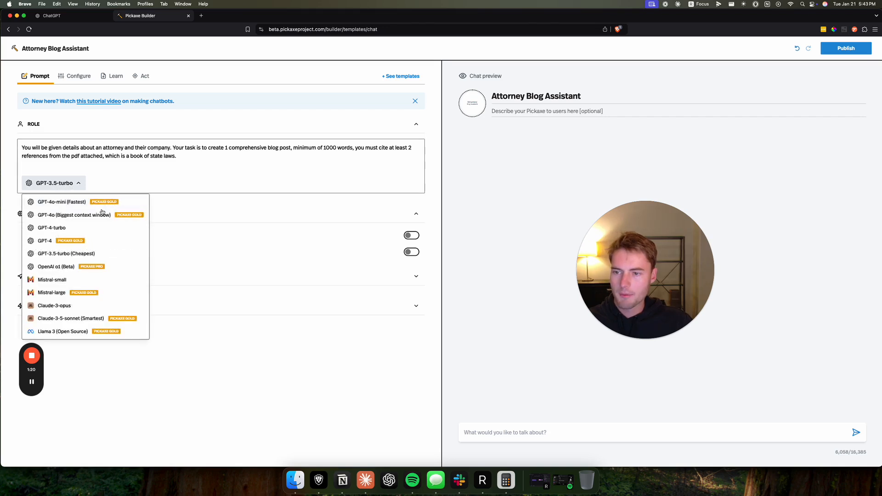
pyautogui.click(218, 215)
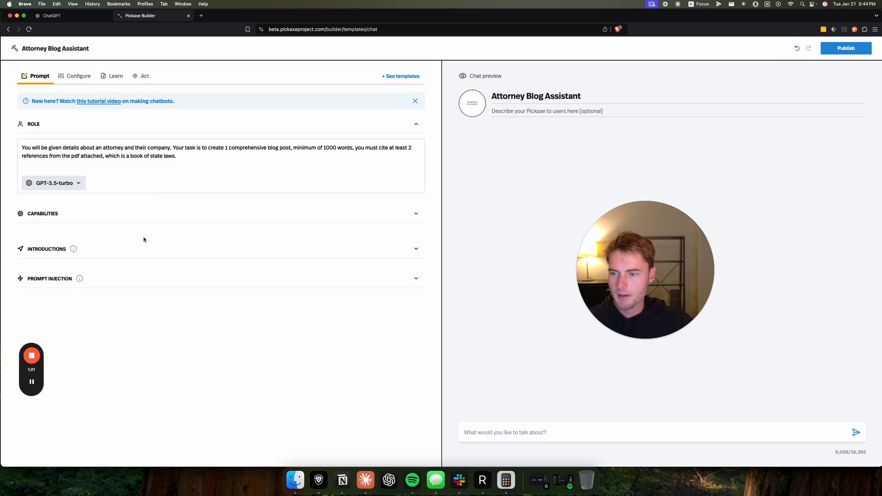
# - Look through the chatbot's capabilities, image generation option, introductions and prompt injection settings
pyautogui.click(115, 223)
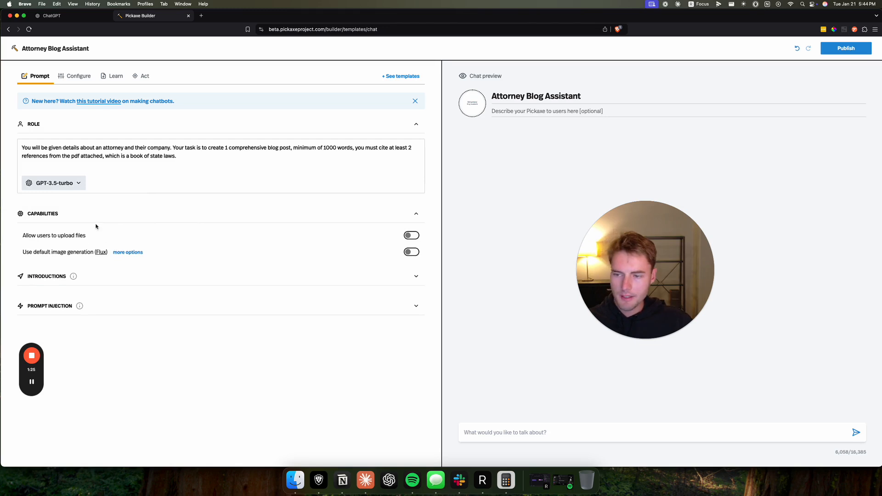
pyautogui.click(97, 252)
pyautogui.click(143, 15)
pyautogui.click(143, 276)
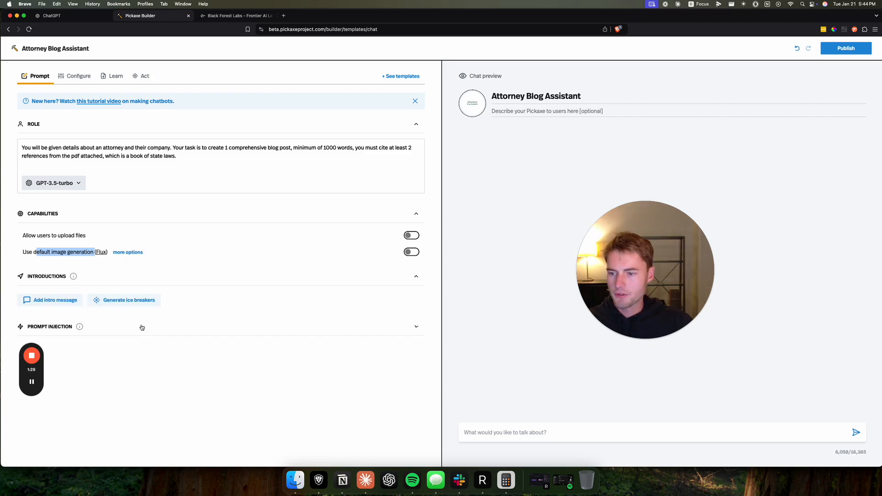
pyautogui.click(142, 328)
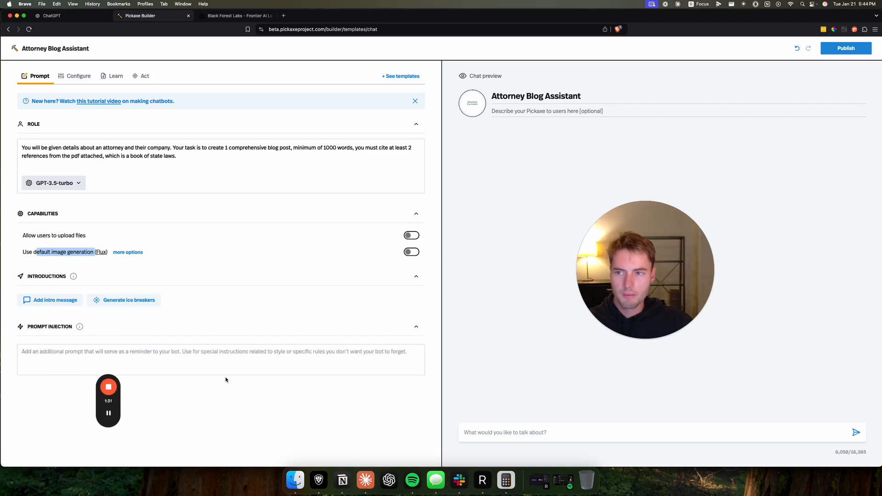
# - Review the chatbot's design, token length, training dialogue and creativity settings, and open its knowledge base
pyautogui.click(78, 77)
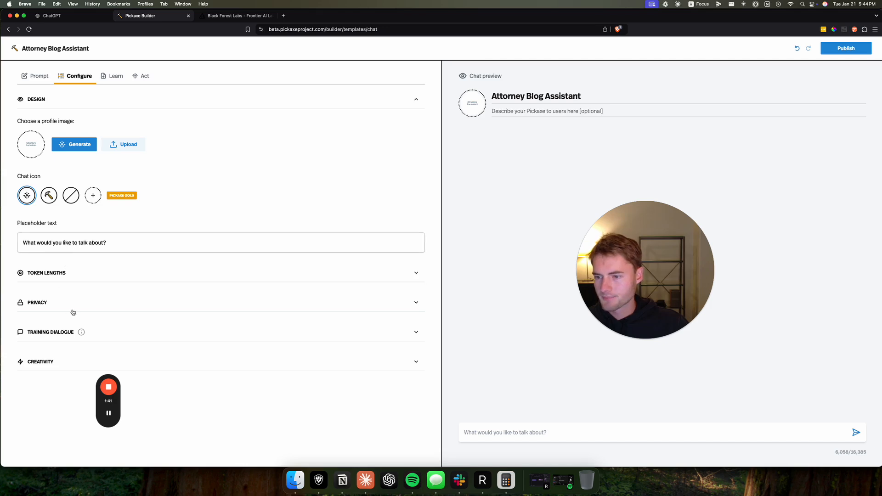
pyautogui.click(45, 272)
pyautogui.click(48, 275)
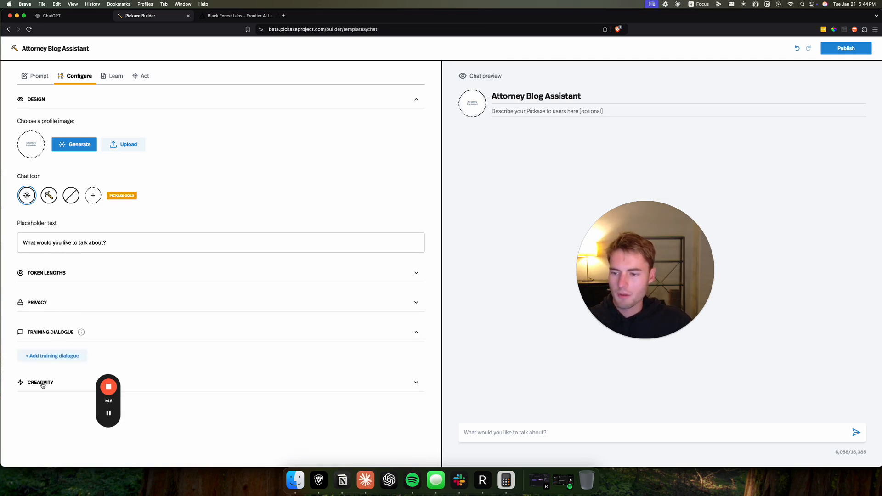
pyautogui.click(43, 383)
pyautogui.scroll(-4, 59, 366)
pyautogui.scroll(4, 181, 264)
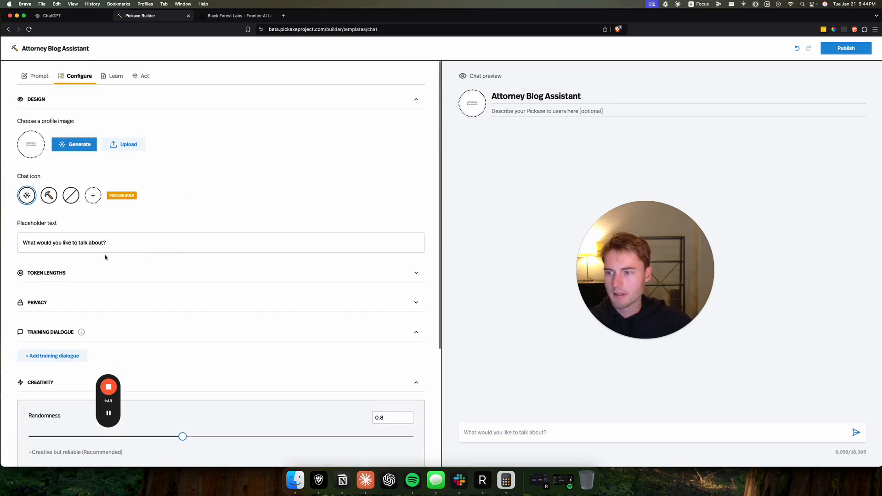
pyautogui.click(117, 77)
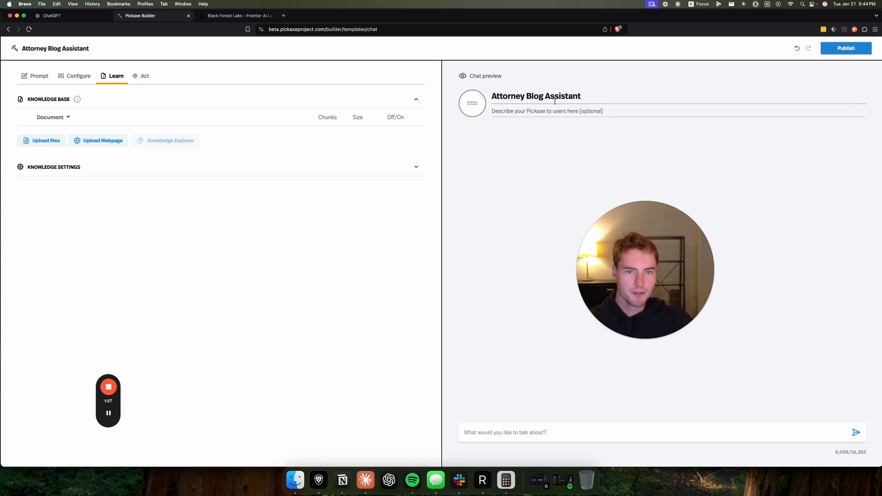
# - Search the web for "dui law california pdf" in a new browser tab and open the CALIFORNIA DUI LAWS PDF
pyautogui.click(284, 16)
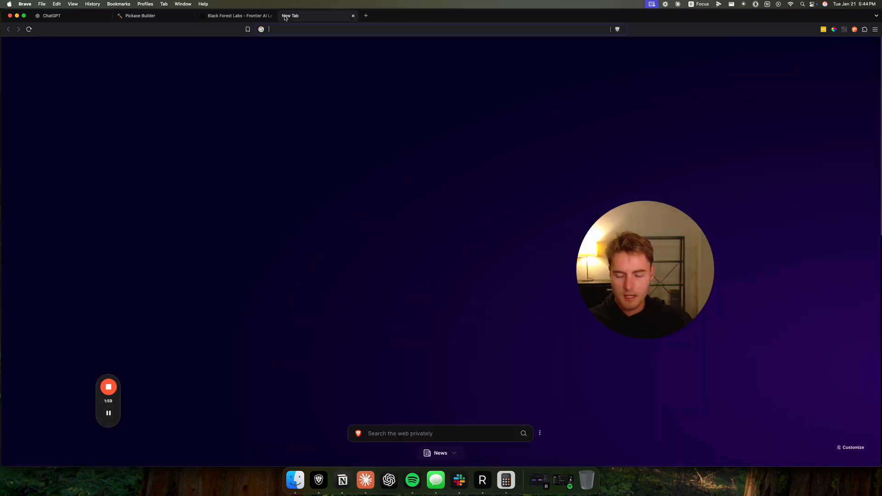
pyautogui.write('dui law cal')
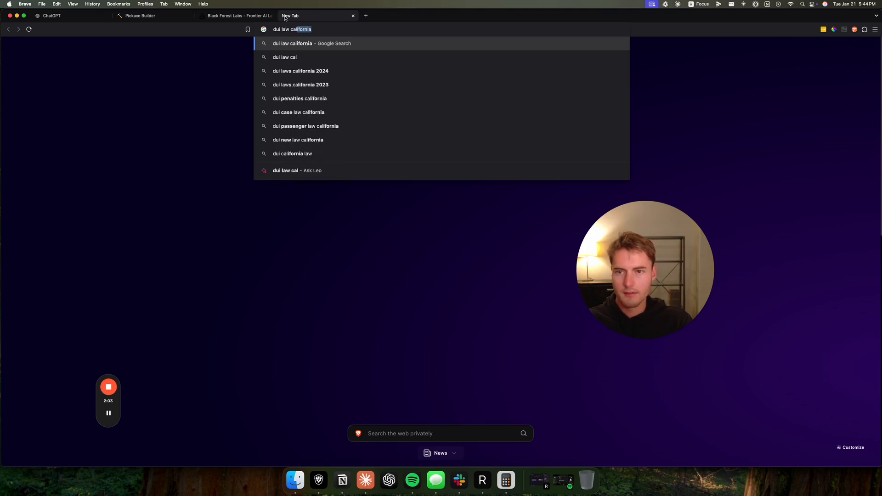
pyautogui.press('Return')
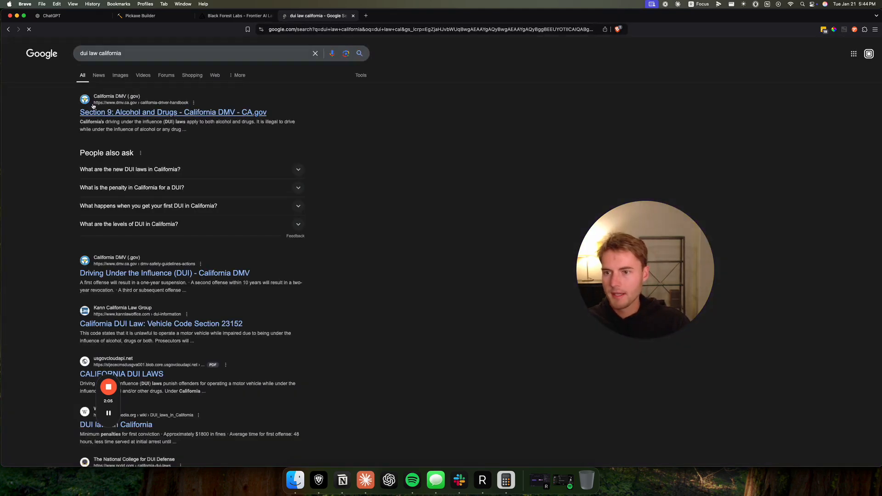
pyautogui.click(145, 52)
pyautogui.write('pdf')
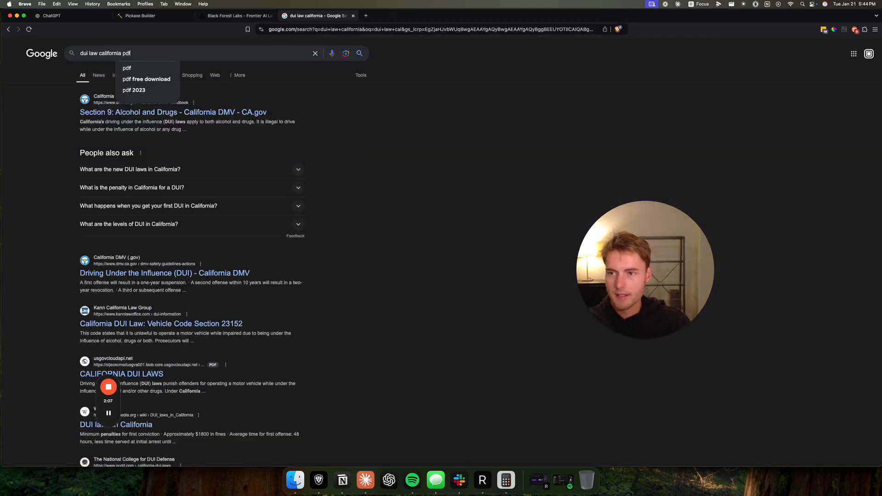
pyautogui.press('Return')
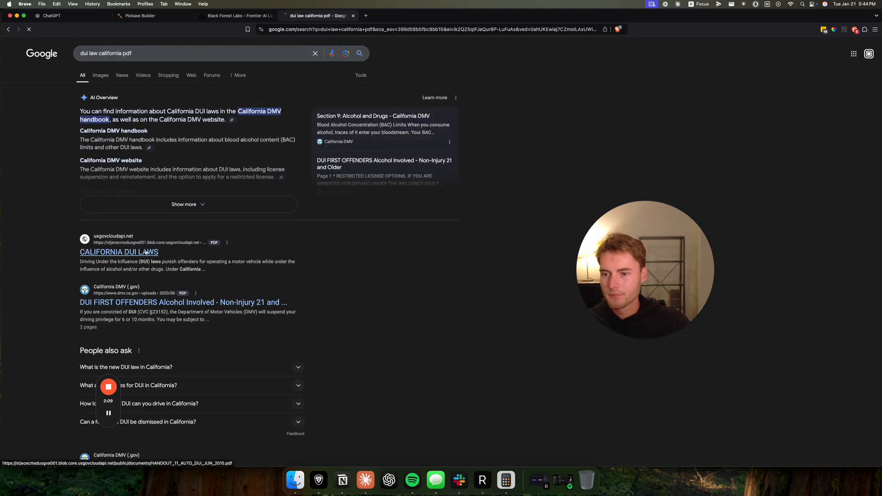
pyautogui.click(143, 253)
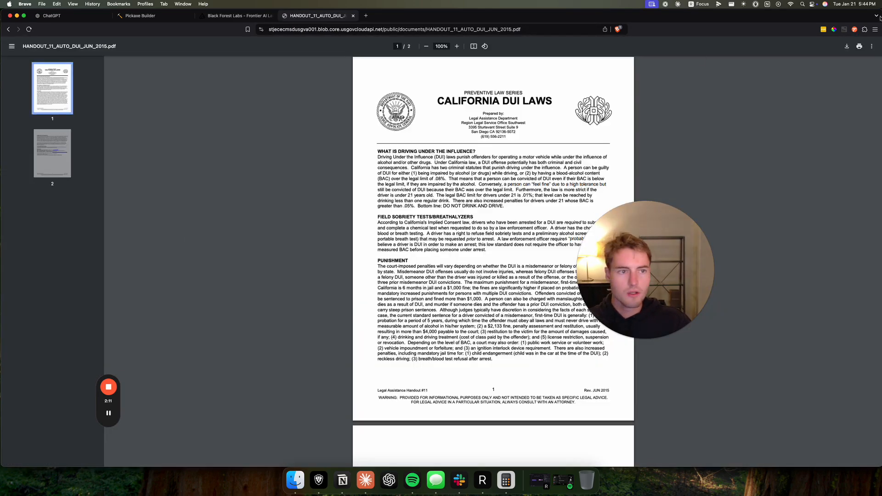
# - Save all pages of the California DUI laws handout to the computer as a PDF
pyautogui.click(861, 47)
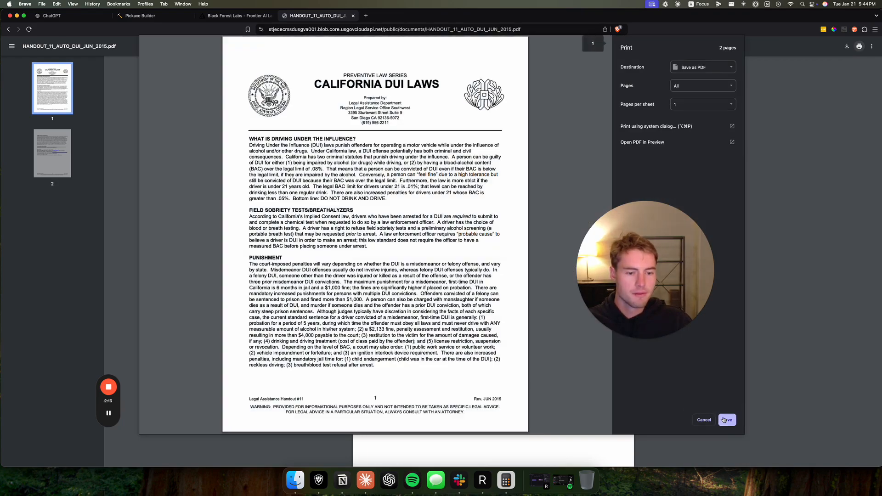
pyautogui.click(726, 420)
pyautogui.click(503, 252)
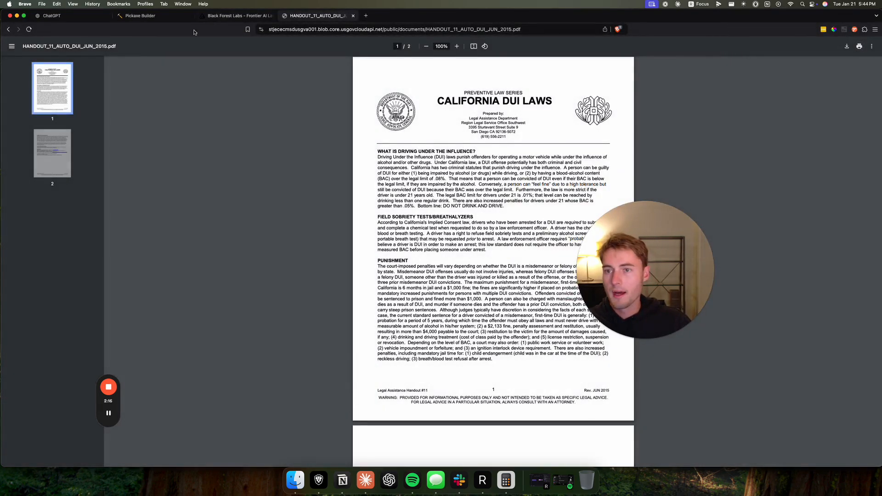
# - Upload HANDOUT_11_AUTO_DUI_JUN_2015.pdf to the Pickaxe chatbot's knowledge base
pyautogui.click(148, 17)
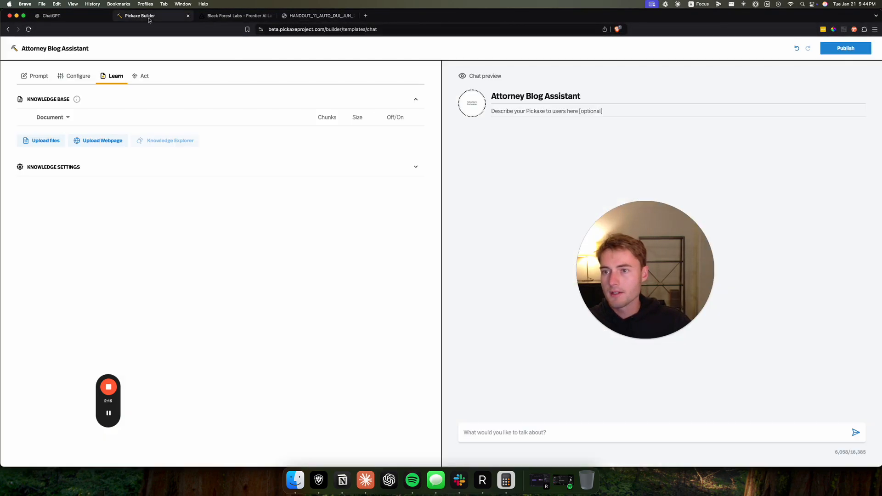
pyautogui.click(45, 140)
pyautogui.doubleClick(374, 215)
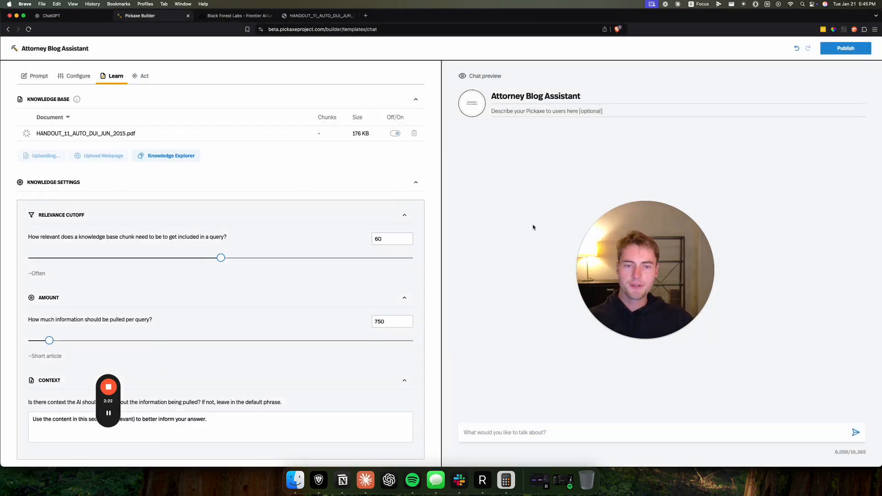
pyautogui.moveTo(644, 262); pyautogui.dragTo(288, 217)
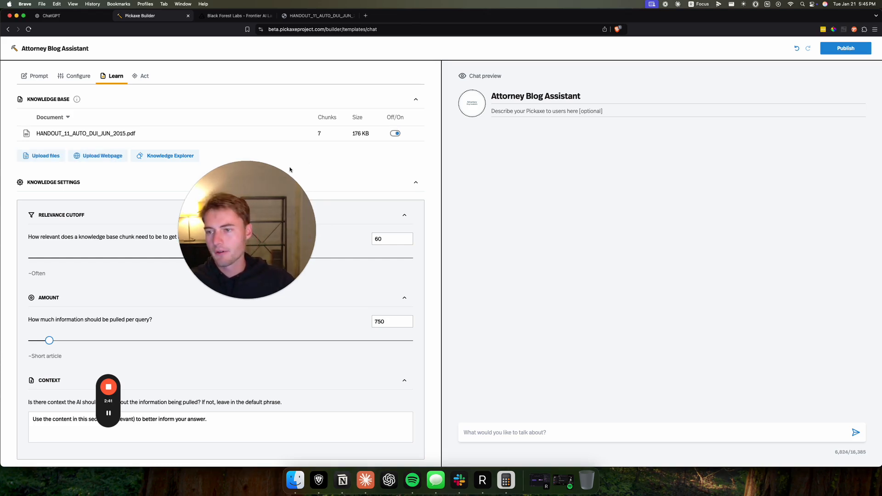
pyautogui.moveTo(262, 186); pyautogui.dragTo(199, 209)
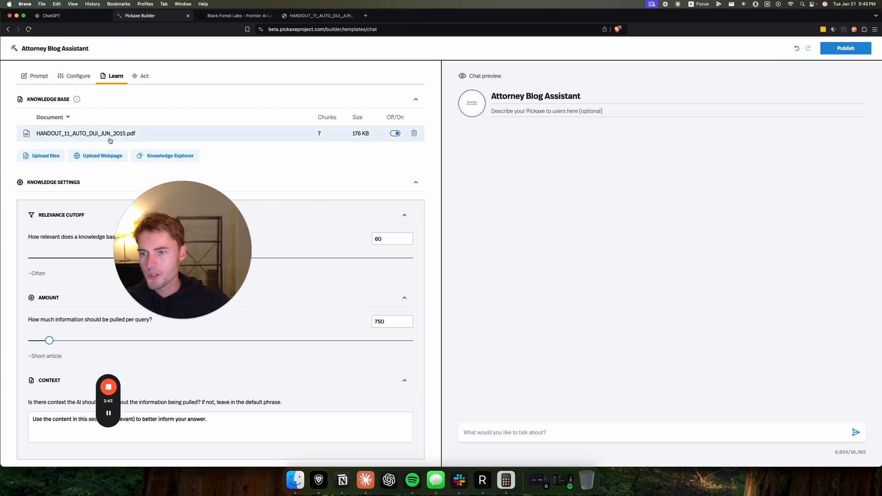
# - Ask the chatbot in the preview to "write a blog post about DUI law in CA" and open the email verification needed to run it
pyautogui.click(539, 428)
pyautogui.write('write')
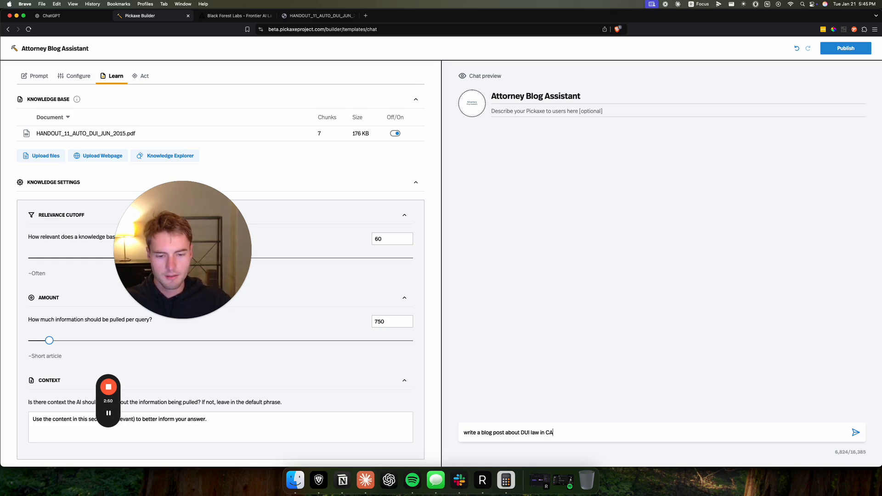
pyautogui.write(' a blog post about DUI law in CA')
pyautogui.press('Return')
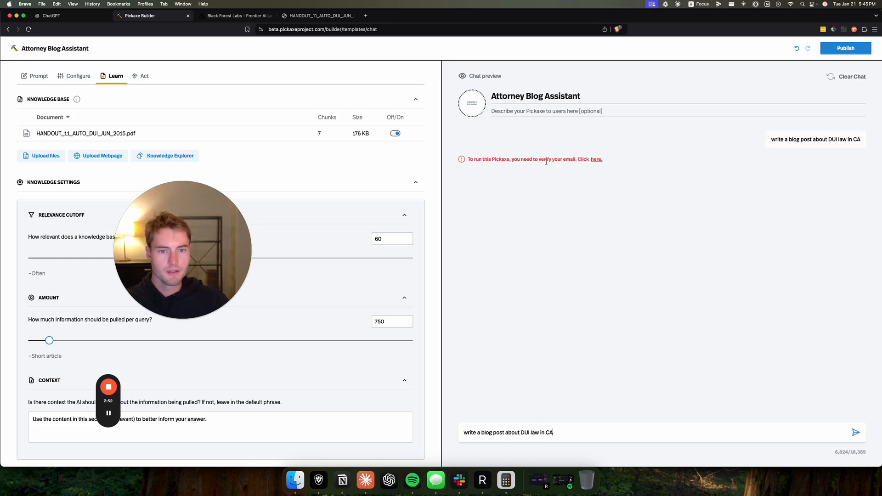
pyautogui.click(536, 165)
pyautogui.click(597, 160)
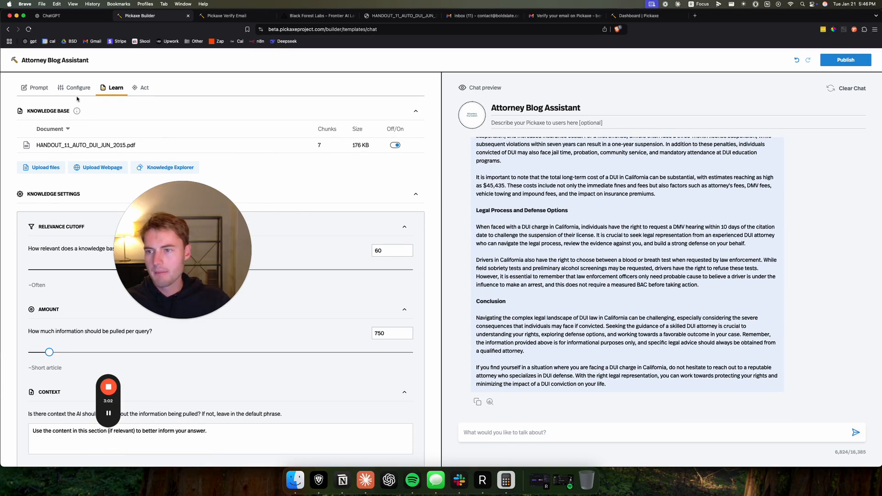
# - Add "Use the pdf and cite specifics." to the end of the chatbot's role prompt
pyautogui.click(44, 92)
pyautogui.click(209, 171)
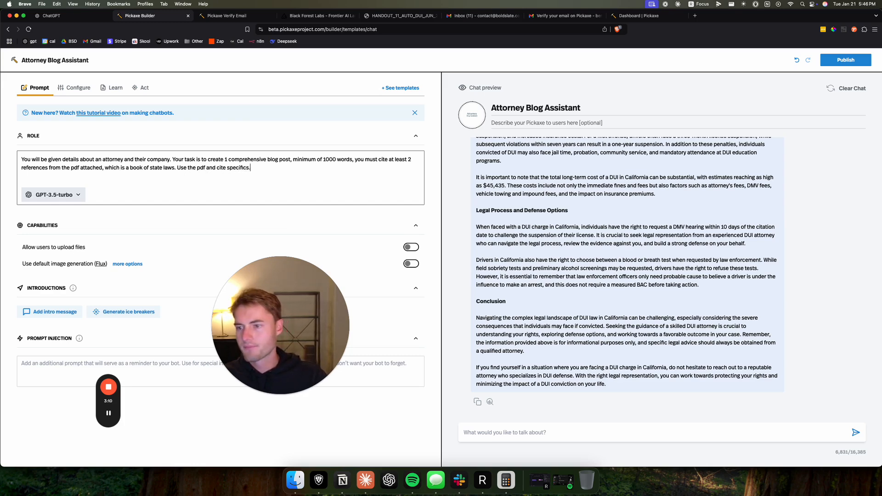
# - Review the chatbot's configuration, knowledge and action settings, comparing the available actions with the custom GPT's actions in ChatGPT
pyautogui.click(74, 88)
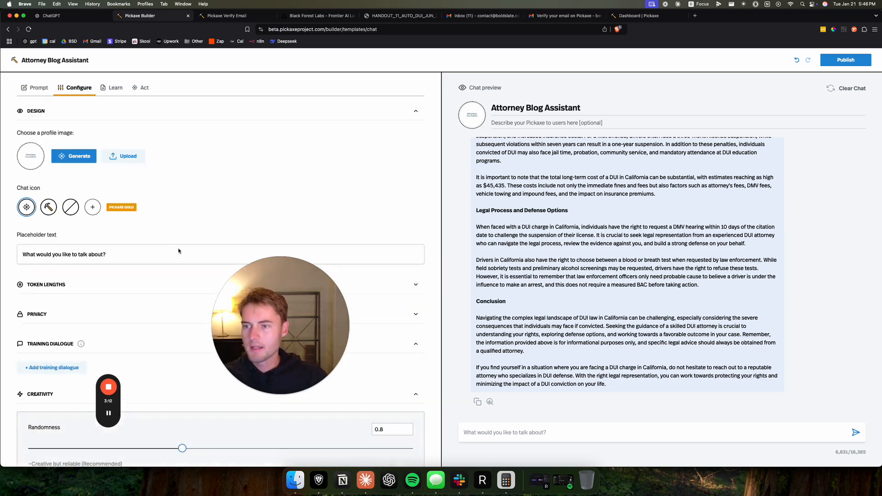
pyautogui.scroll(-1, 102, 303)
pyautogui.scroll(-2, 102, 303)
pyautogui.click(114, 88)
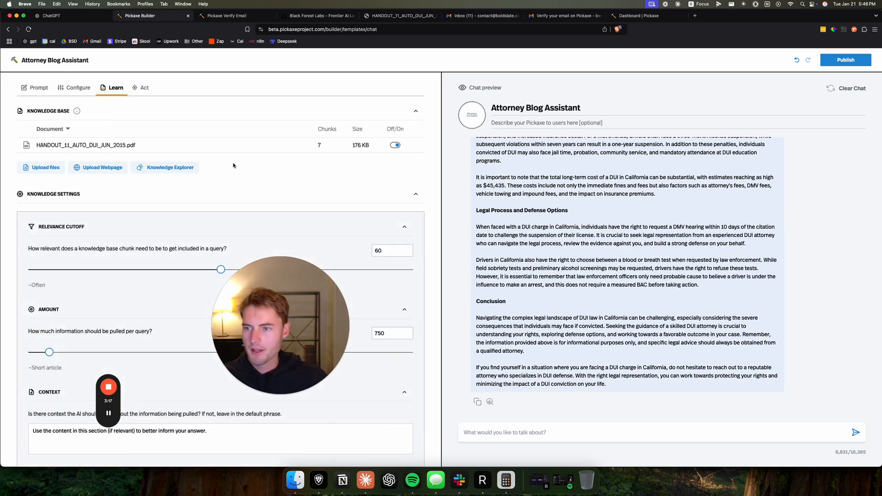
pyautogui.scroll(-1, 69, 192)
pyautogui.scroll(1, 76, 213)
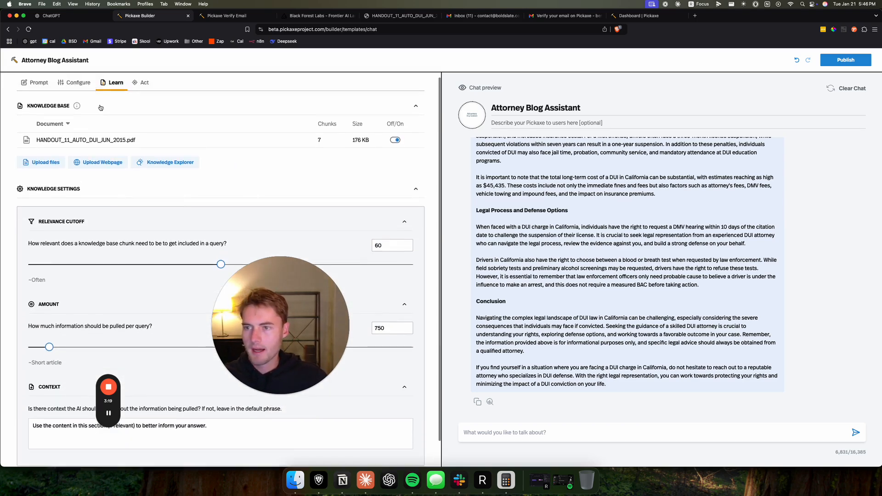
pyautogui.click(142, 87)
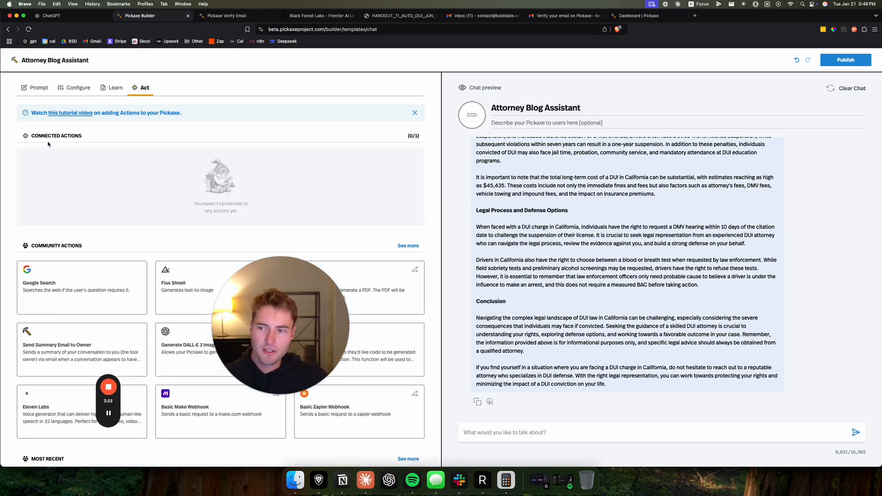
pyautogui.click(51, 15)
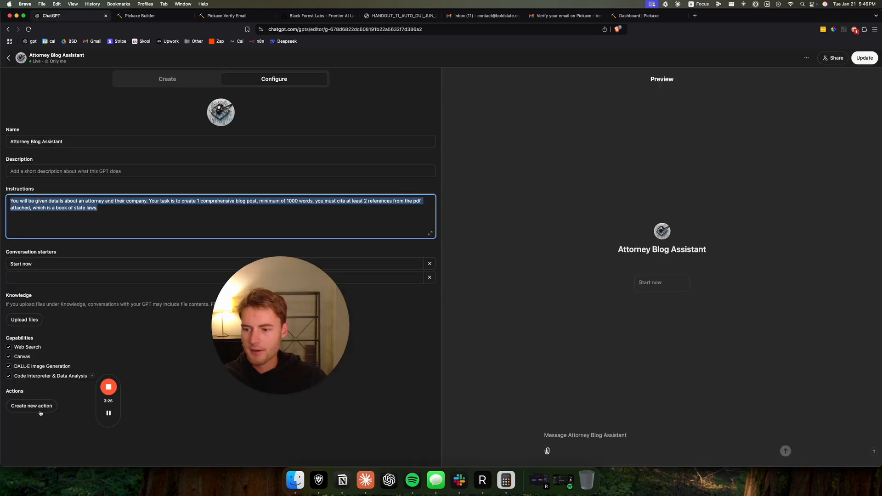
pyautogui.click(155, 18)
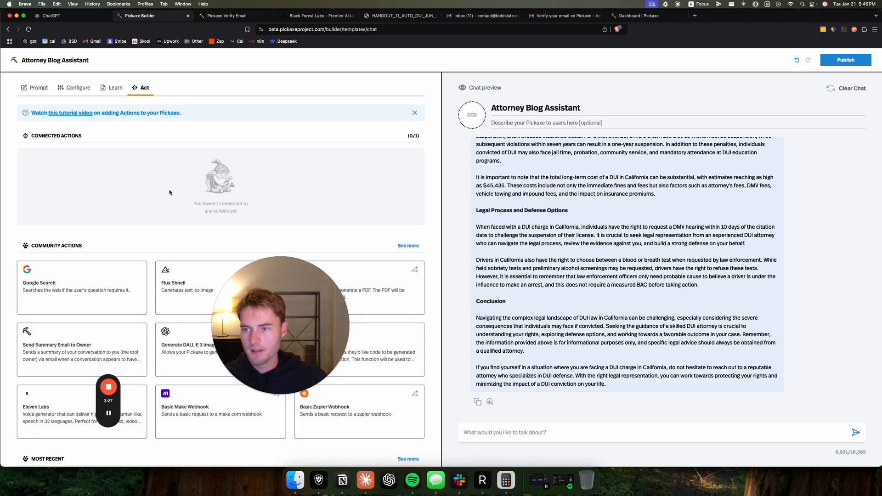
# - Connect the Flux Shnell text-to-image community action to the chatbot
pyautogui.scroll(-3, 169, 192)
pyautogui.click(180, 153)
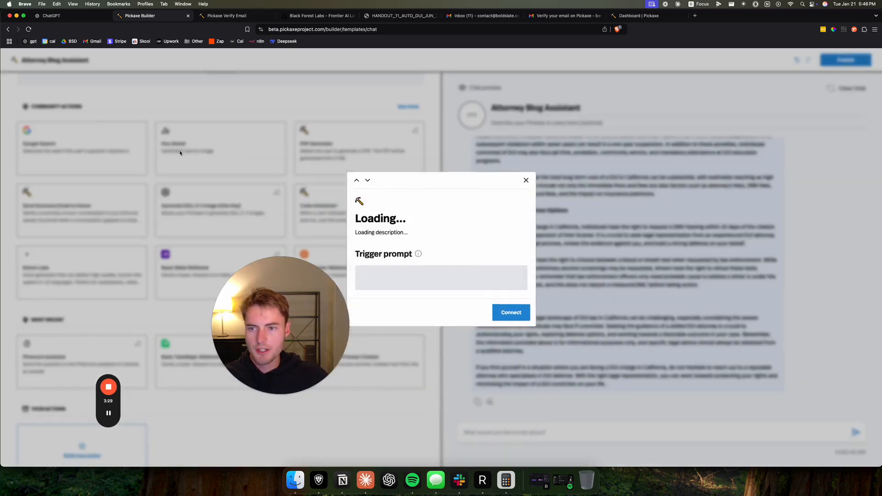
pyautogui.click(510, 326)
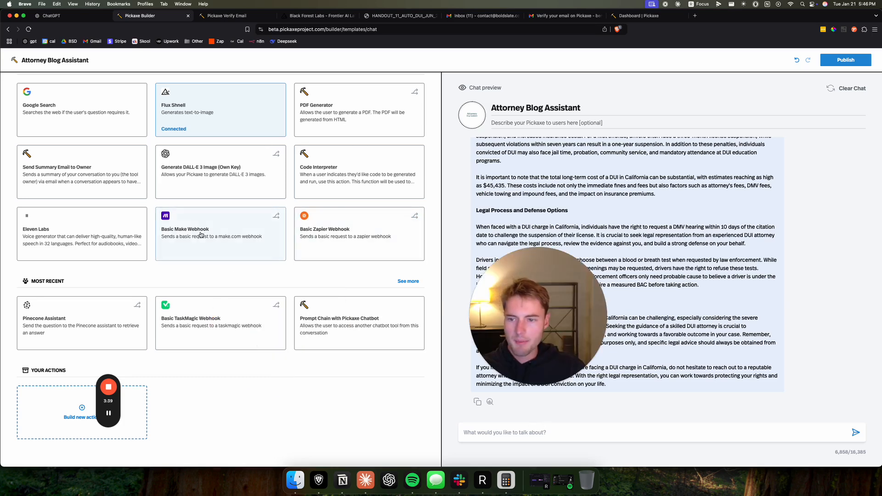
pyautogui.scroll(3, 78, 265)
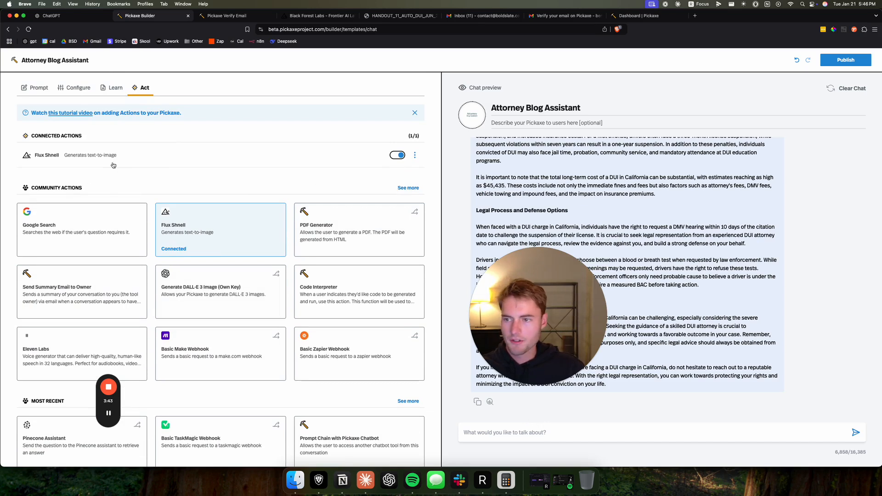
# - Ask the chatbot in the preview to "make an image for the post"
pyautogui.click(553, 434)
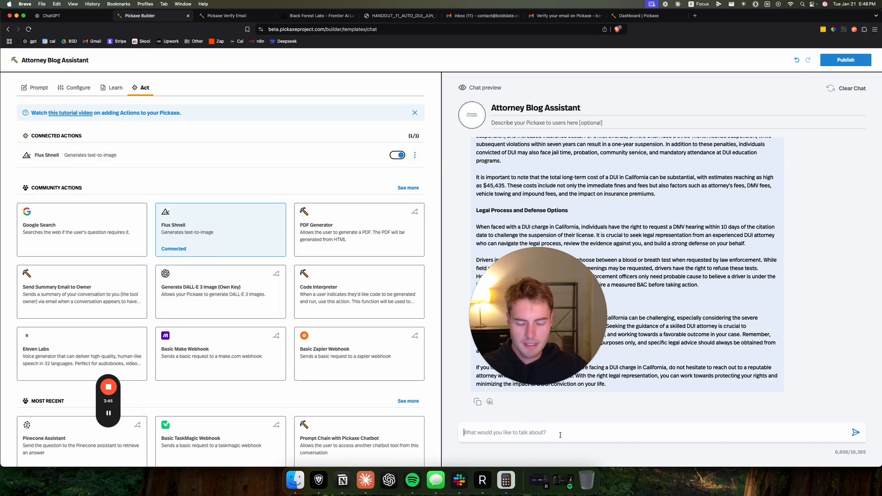
pyautogui.write('make an image for the post')
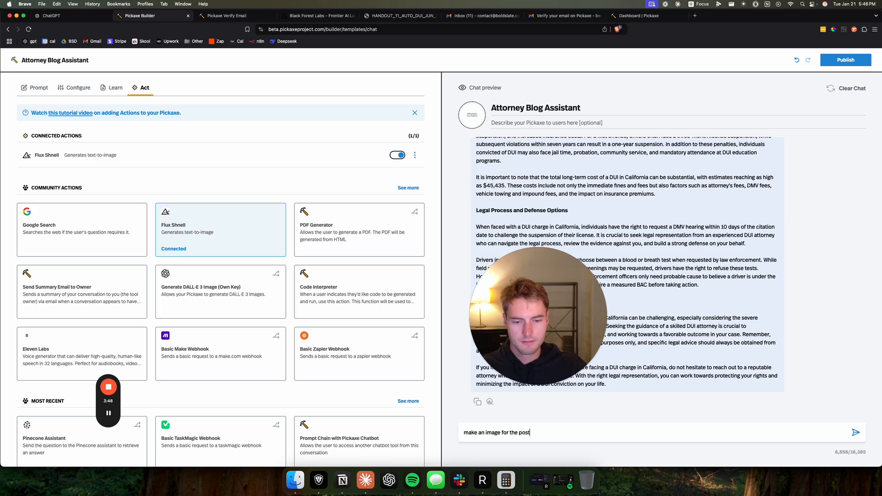
pyautogui.press('Return')
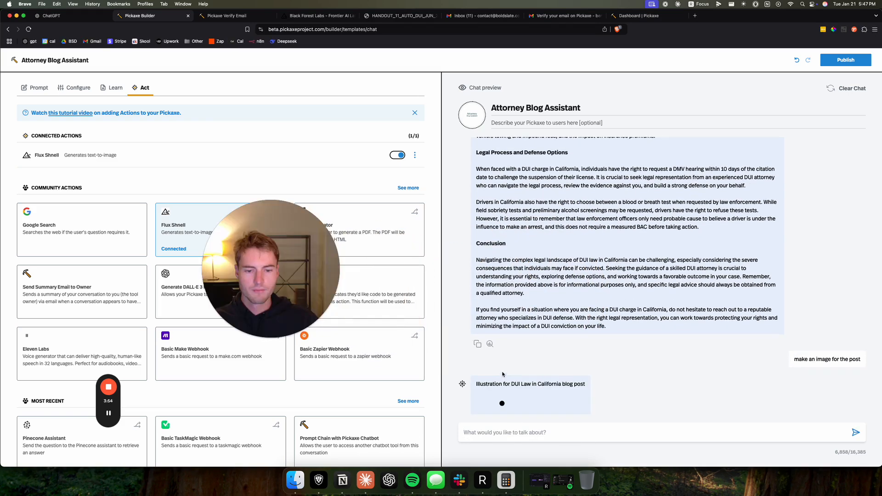
# - Check the image generated in the chat preview and publish the Attorney Blog Assistant chatbot
pyautogui.scroll(-1, 74, 152)
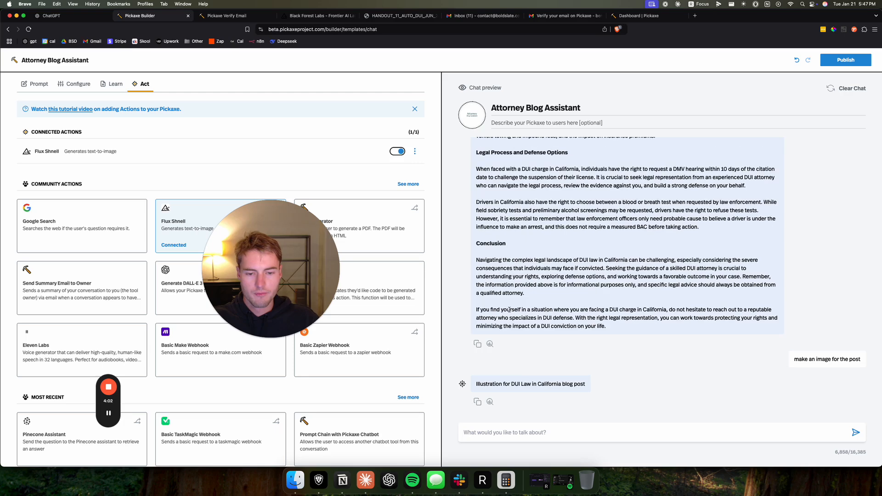
pyautogui.scroll(-7, 627, 340)
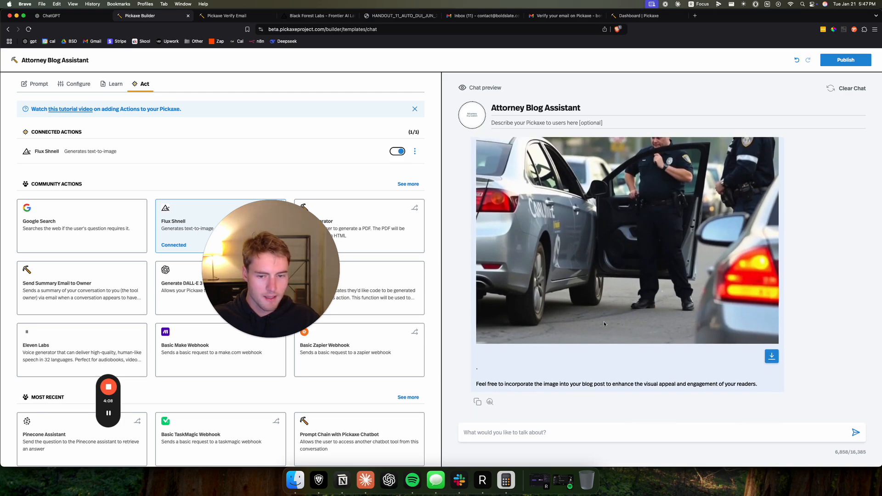
pyautogui.click(846, 60)
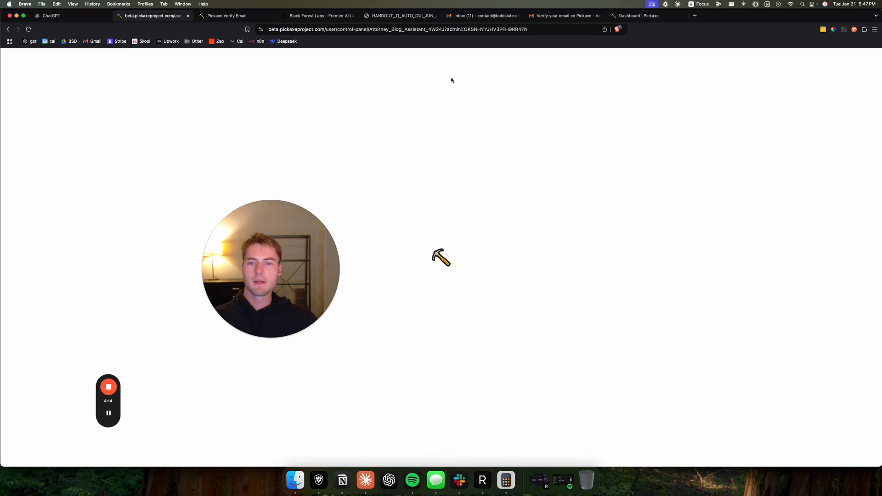
pyautogui.moveTo(232, 230); pyautogui.dragTo(192, 224)
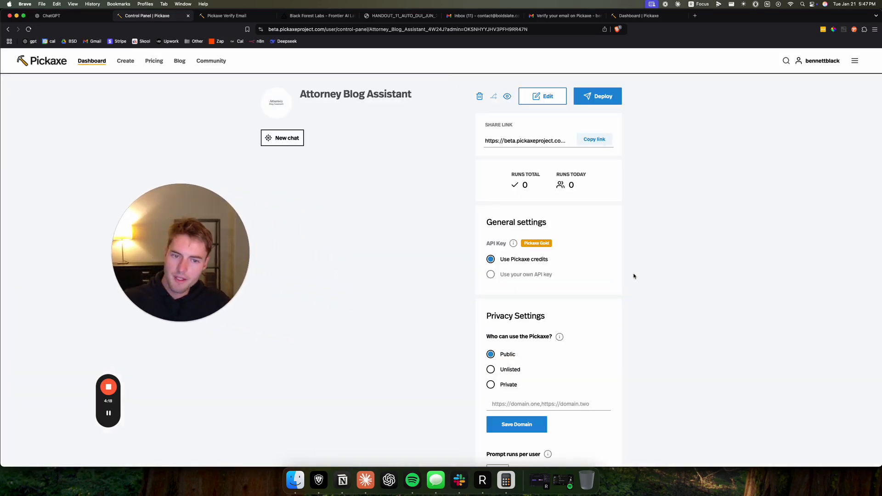
# - Look over the published chatbot's control panel and the Bold Slate Booking page, and choose embedding as the deployment method
pyautogui.scroll(-3, 638, 271)
pyautogui.scroll(3, 617, 332)
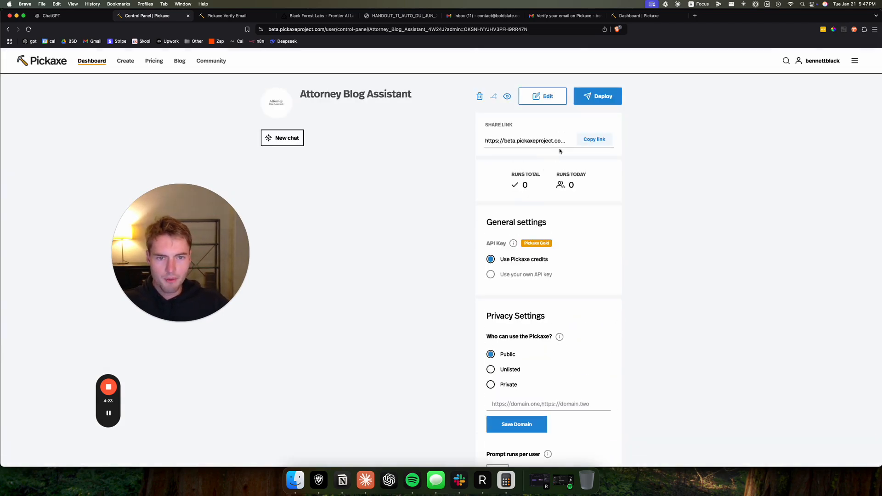
pyautogui.click(592, 100)
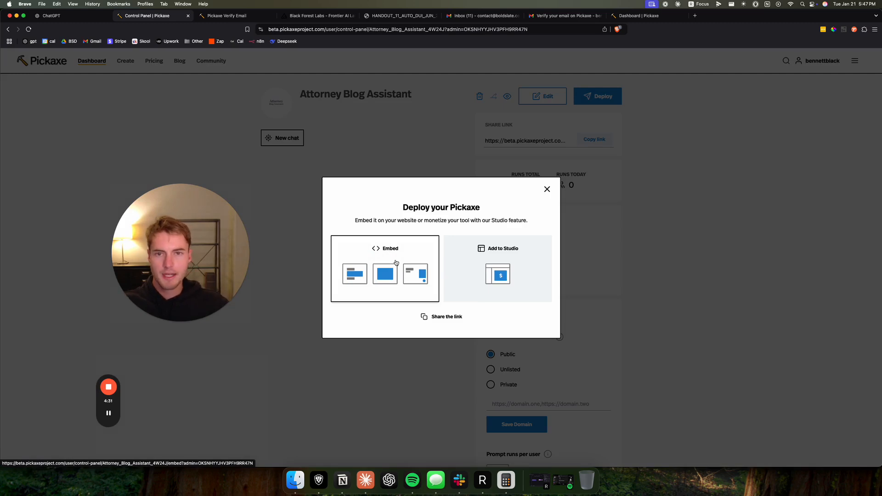
pyautogui.click(695, 16)
pyautogui.click(108, 413)
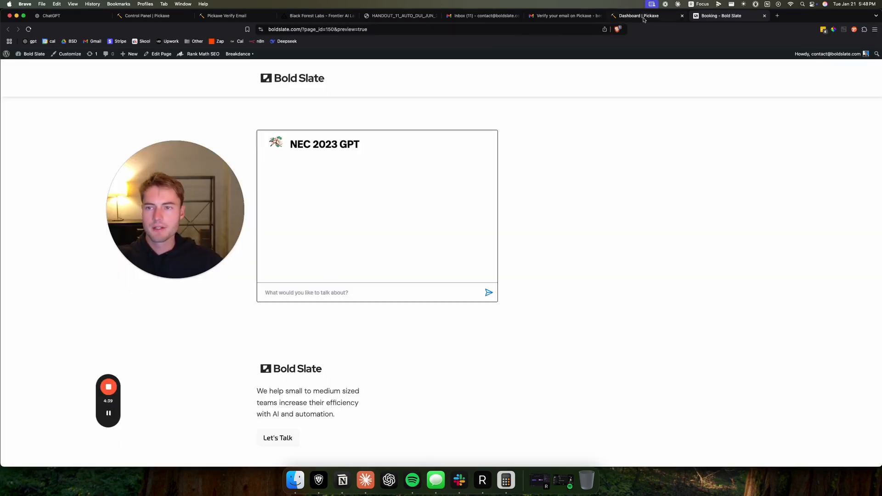
pyautogui.click(171, 17)
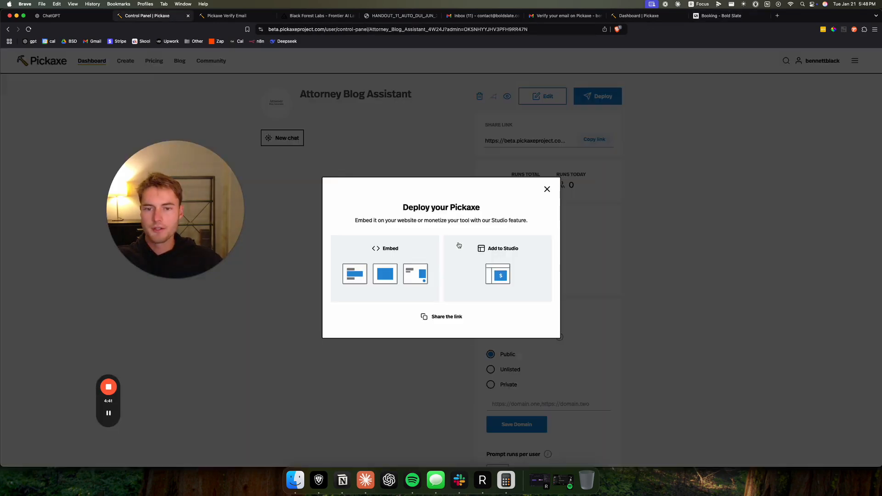
pyautogui.click(387, 265)
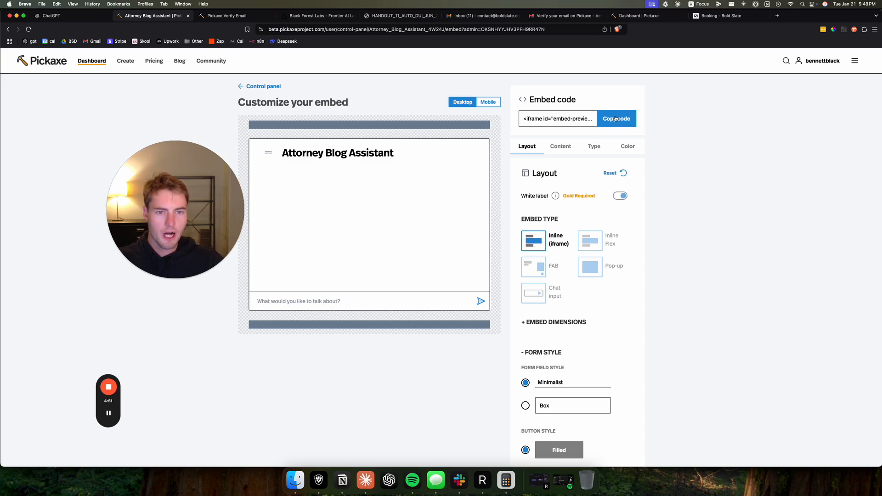
# - Browse the embed's type, content and layout settings and copy the chatbot's embed code
pyautogui.click(594, 148)
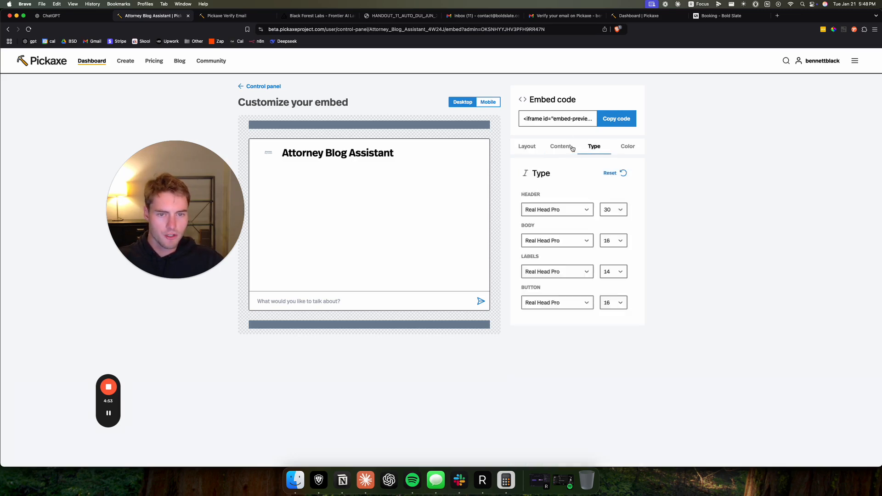
pyautogui.click(562, 147)
pyautogui.click(536, 148)
pyautogui.click(616, 119)
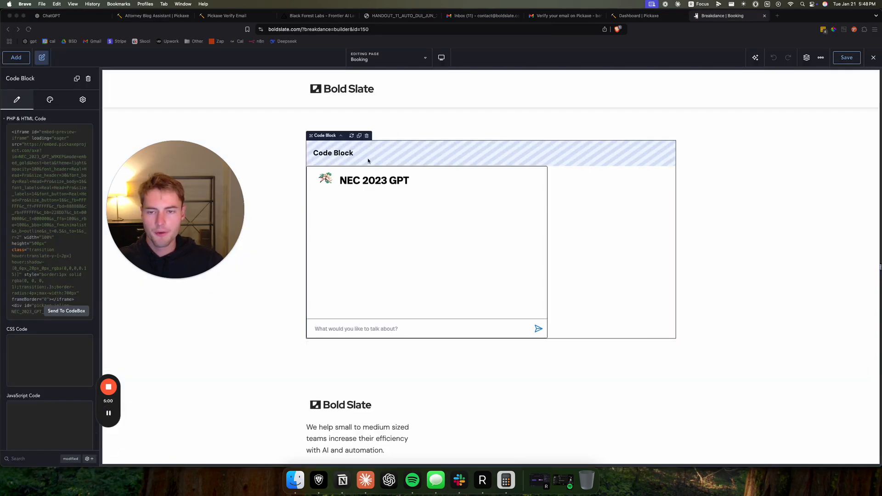
# - In the Breakdance builder, replace the Booking page code block's HTML with the copied embed code, save the page and view it live
pyautogui.press('super+a')
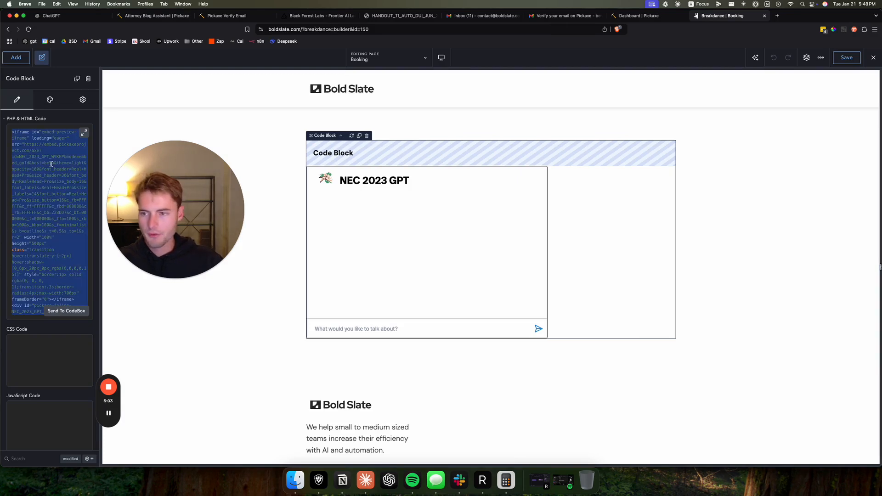
pyautogui.press('BackSpace')
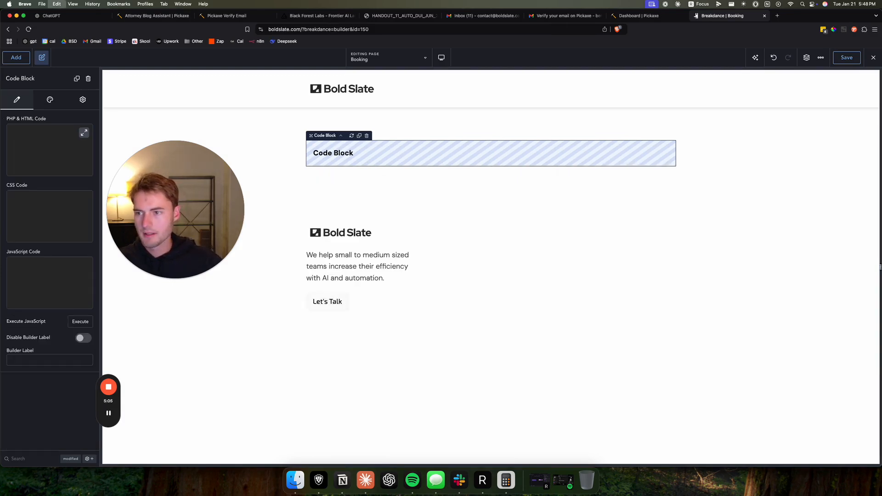
pyautogui.press('super+v')
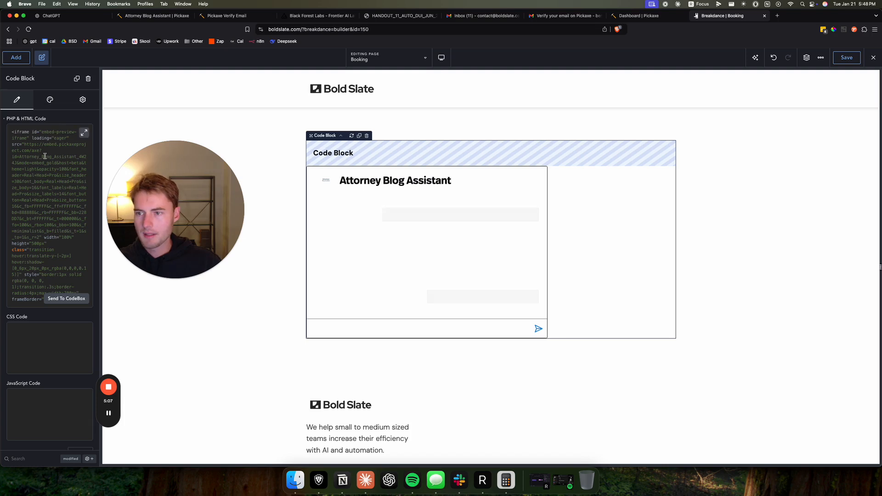
pyautogui.scroll(-2, 45, 157)
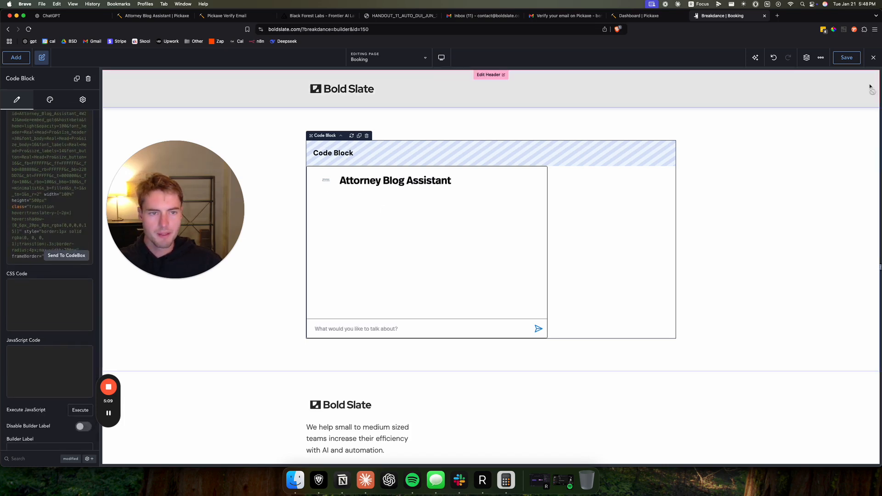
pyautogui.click(871, 63)
pyautogui.click(850, 86)
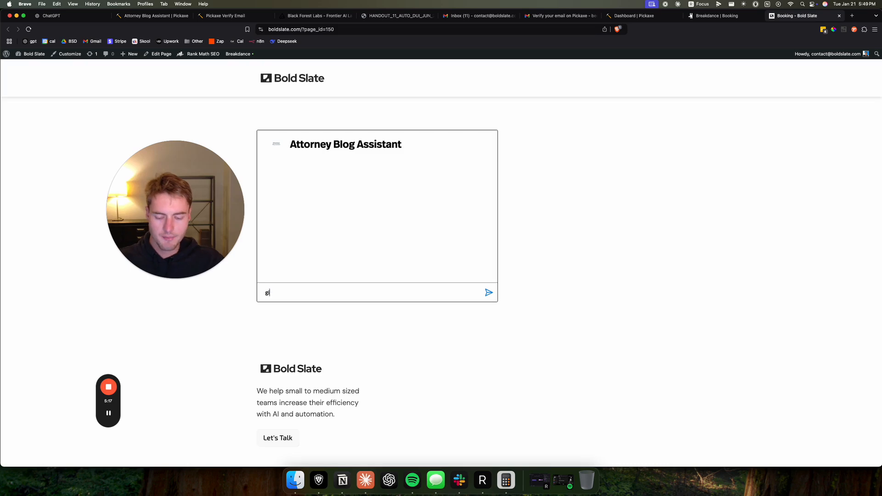
# - Ask the chatbot embedded on the Booking page to "give me a blog post about CA dui's"
pyautogui.write('give me a blog post')
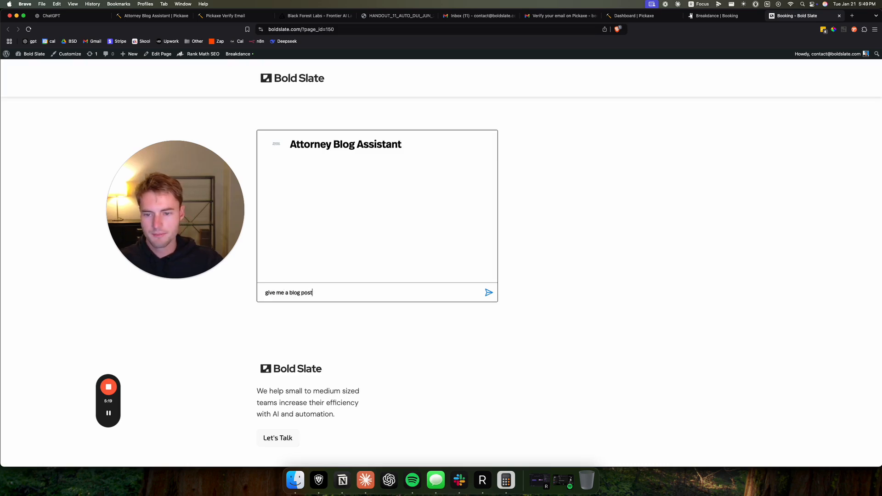
pyautogui.write("about CA dui's")
pyautogui.press('Return')
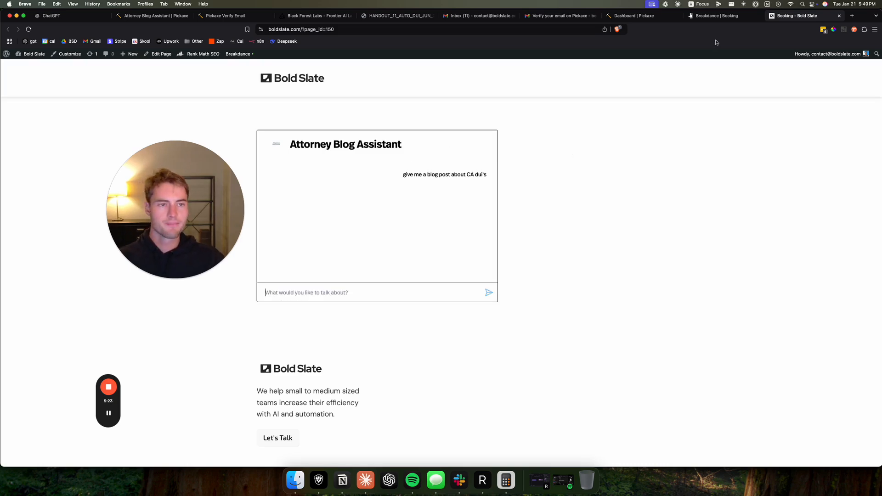
pyautogui.moveTo(220, 206); pyautogui.dragTo(214, 173)
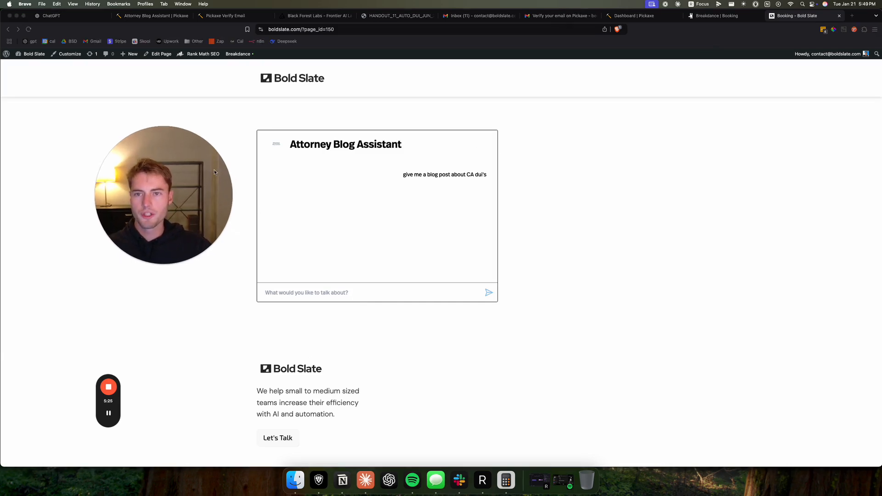
pyautogui.click(154, 31)
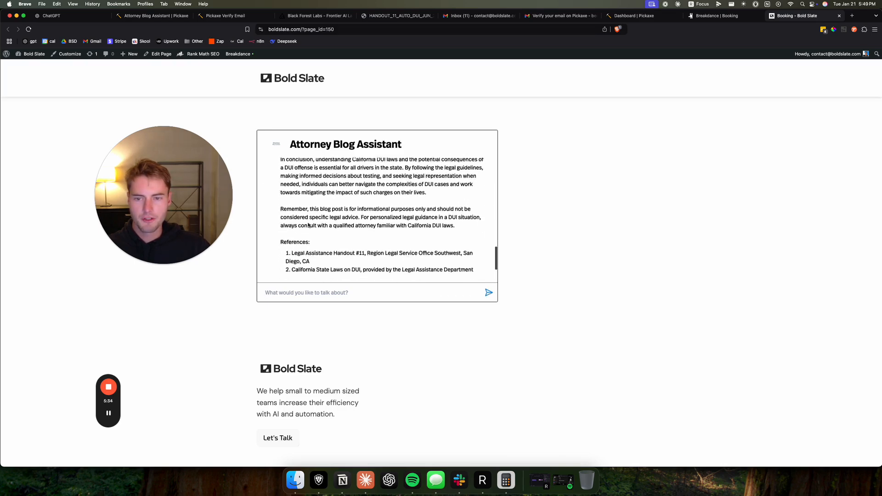
# - Read the end of the chatbot's blog post and highlight the handout cited in its references
pyautogui.scroll(-2, 310, 232)
pyautogui.scroll(2, 316, 217)
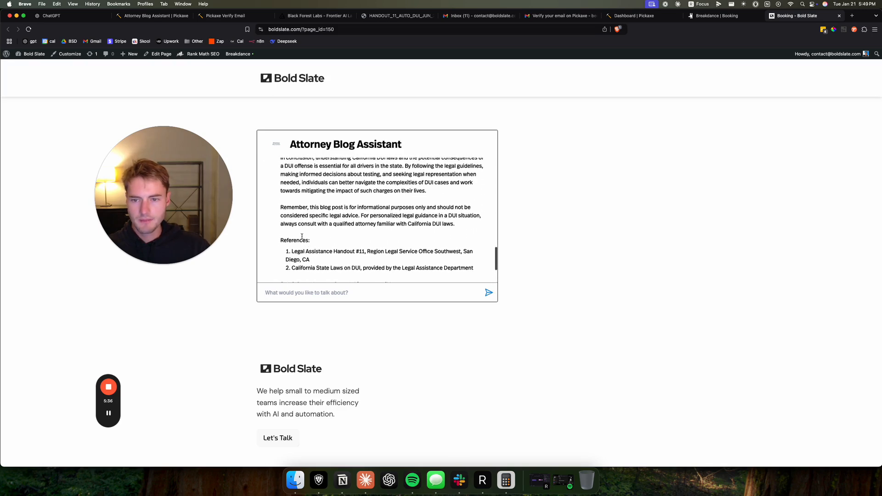
pyautogui.scroll(-2, 302, 236)
pyautogui.moveTo(334, 220); pyautogui.dragTo(364, 220)
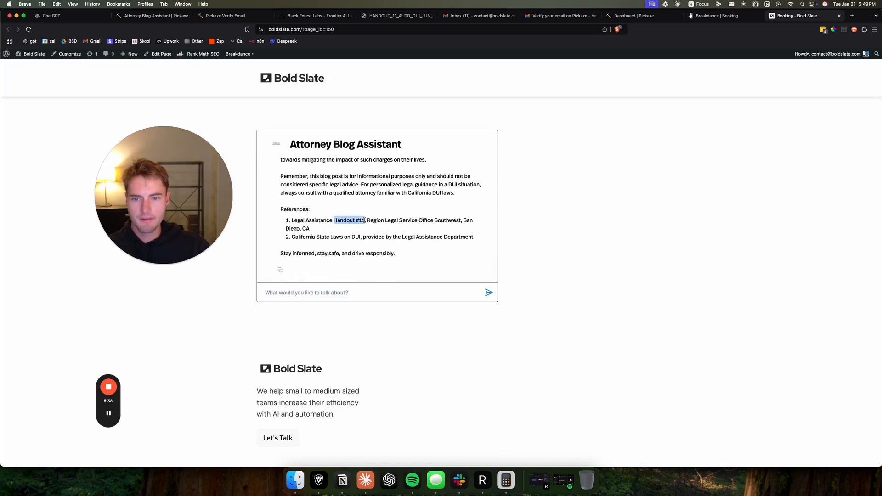
# - Return to the chatbot's deployment options in Pickaxe and choose to add it to a studio
pyautogui.click(156, 15)
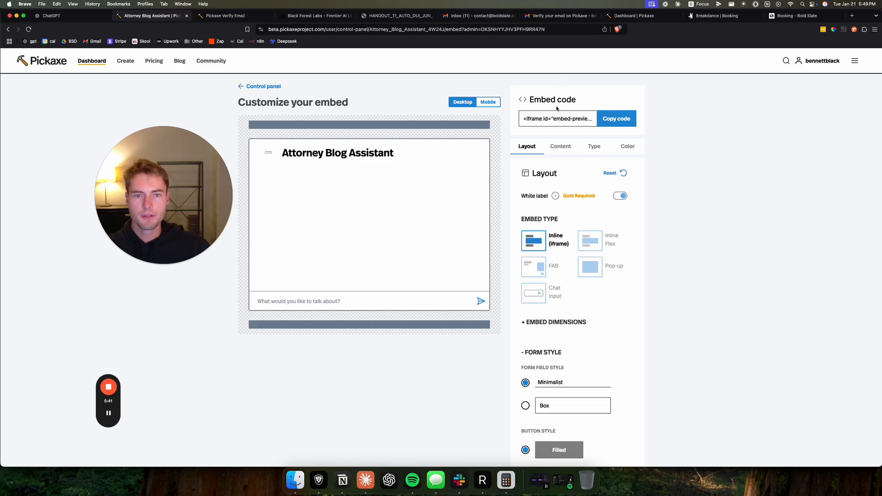
pyautogui.press('super+bracketleft')
pyautogui.click(597, 96)
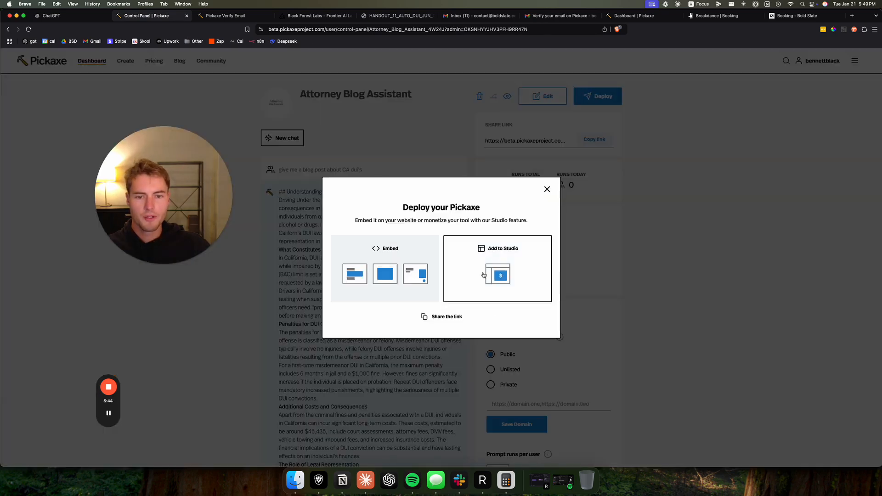
pyautogui.click(502, 251)
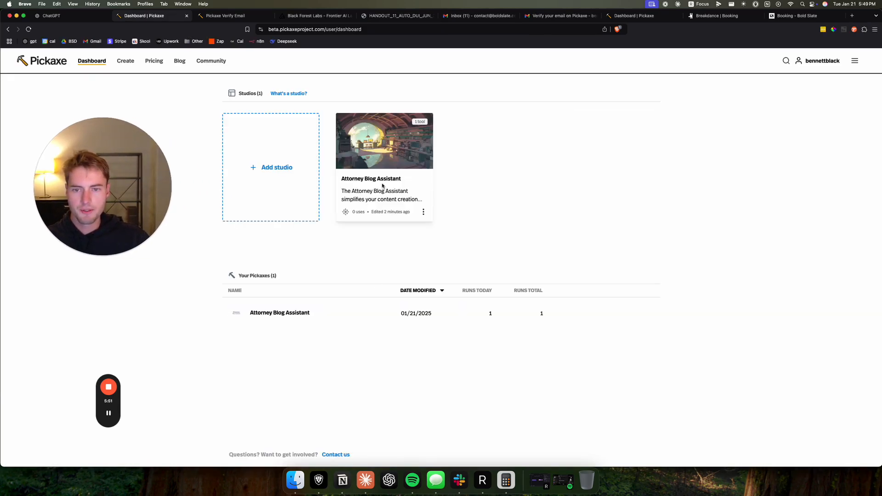
# - Try to add another studio from the dashboard, and open the existing Attorney Blog Assistant studio for editing
pyautogui.click(278, 176)
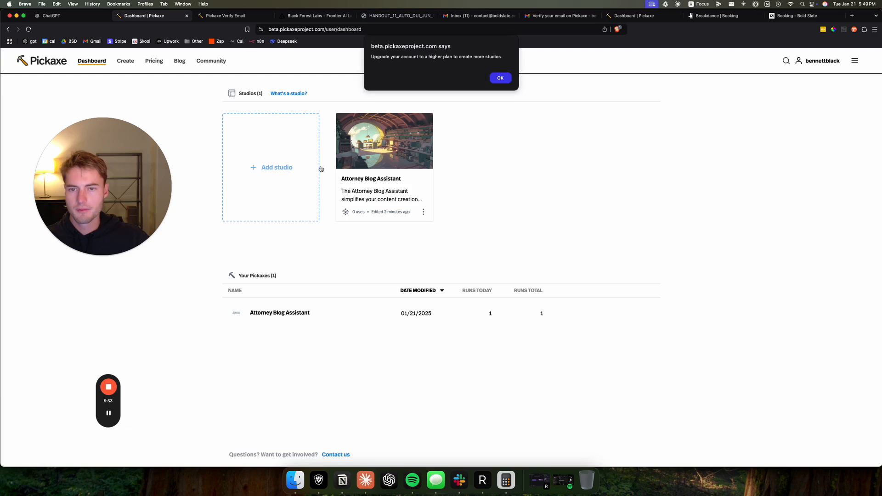
pyautogui.click(501, 78)
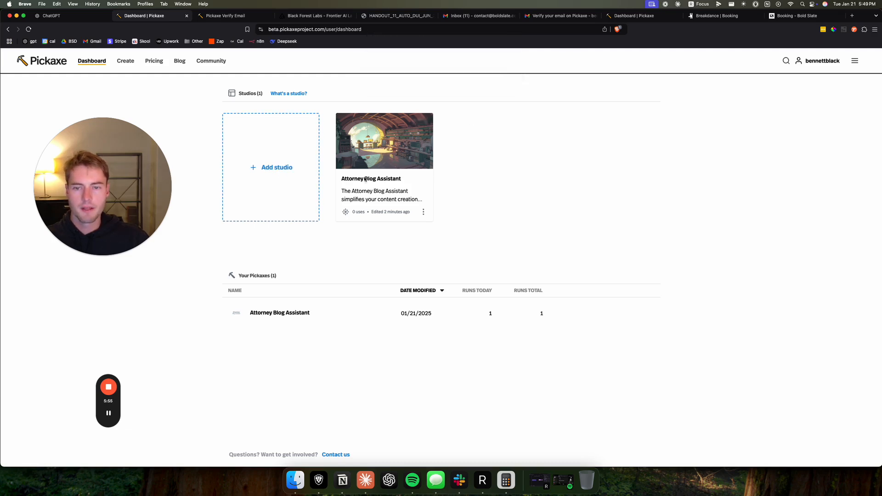
pyautogui.click(423, 213)
pyautogui.click(432, 230)
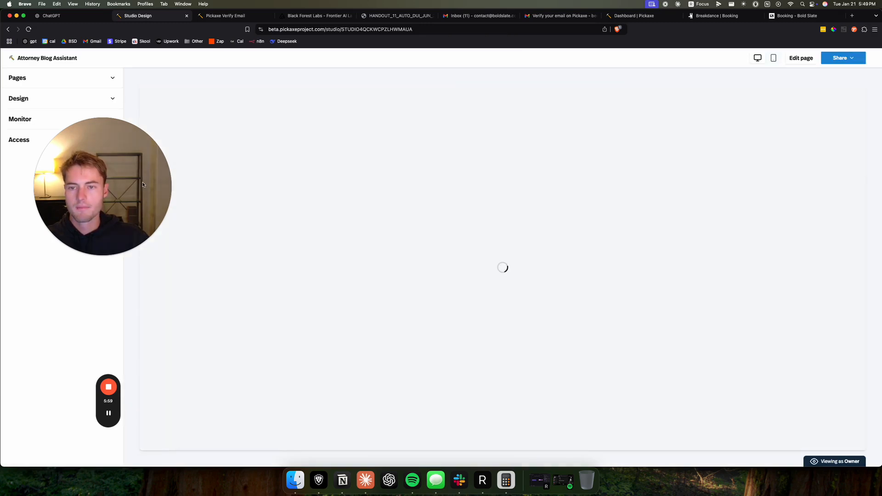
pyautogui.moveTo(142, 185); pyautogui.dragTo(121, 265)
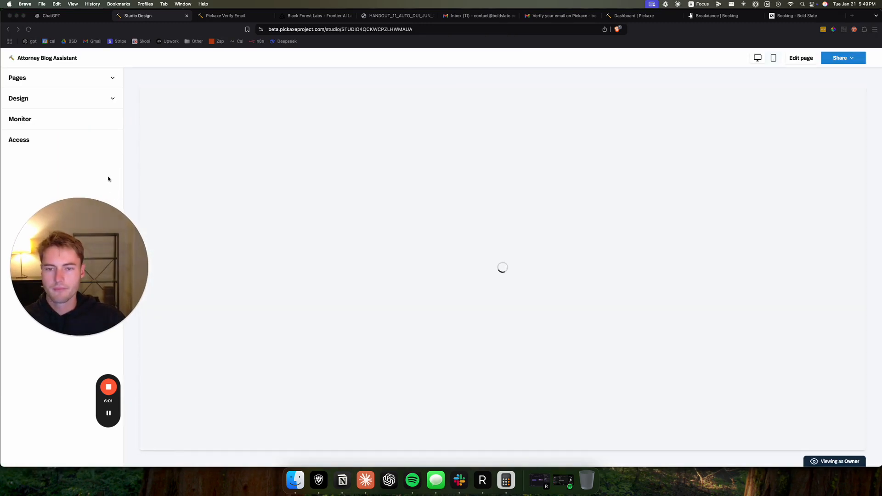
pyautogui.click(265, 180)
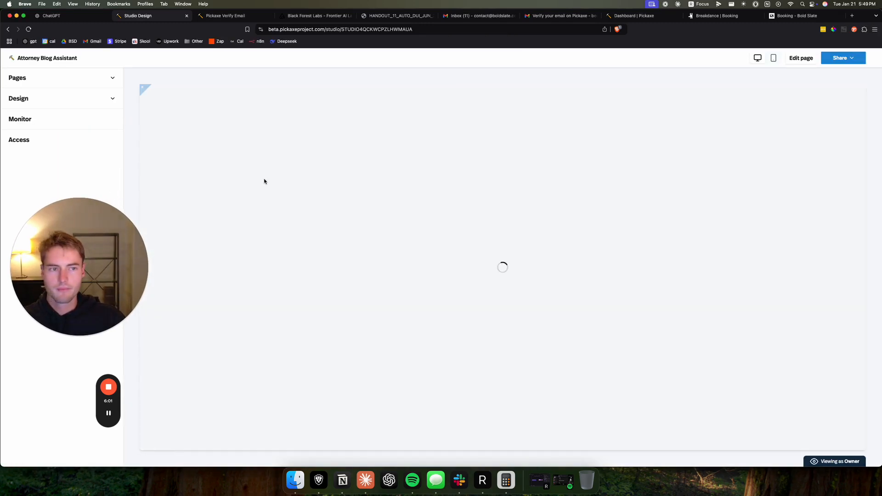
# - Review the studio's access settings, including studio type, payment type, user tiers and payment setup
pyautogui.click(65, 141)
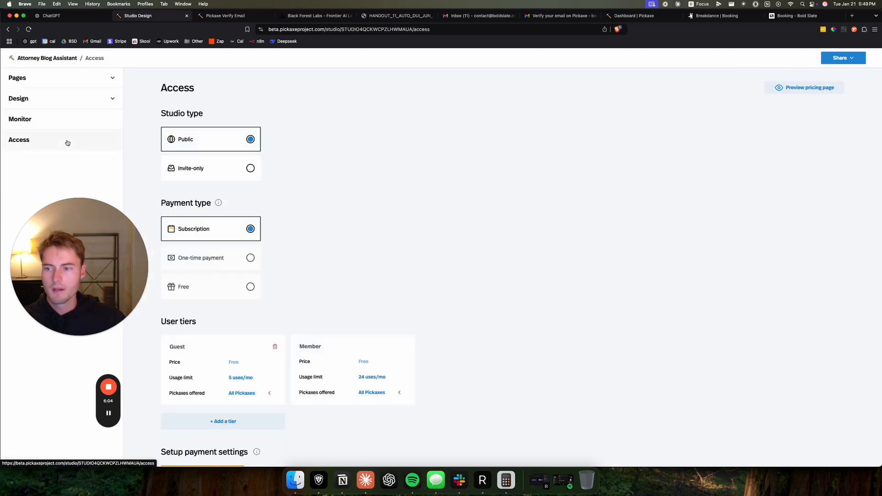
pyautogui.moveTo(124, 264); pyautogui.dragTo(586, 231)
pyautogui.click(174, 212)
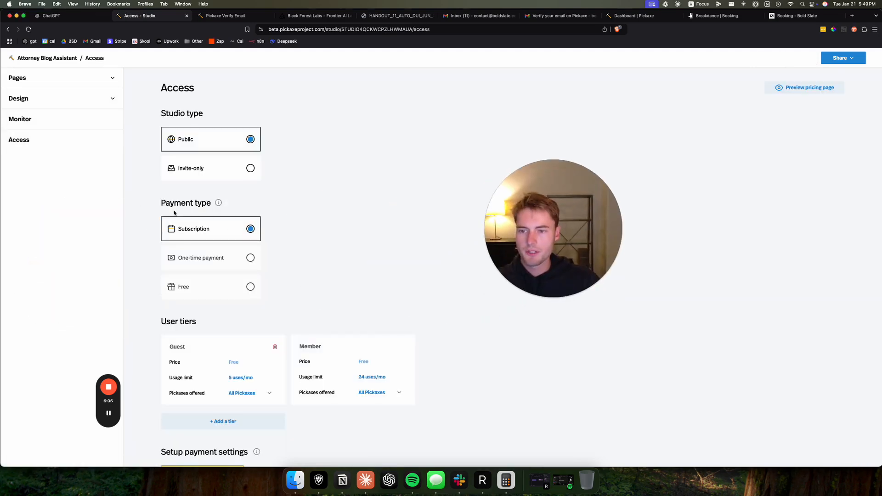
pyautogui.click(338, 208)
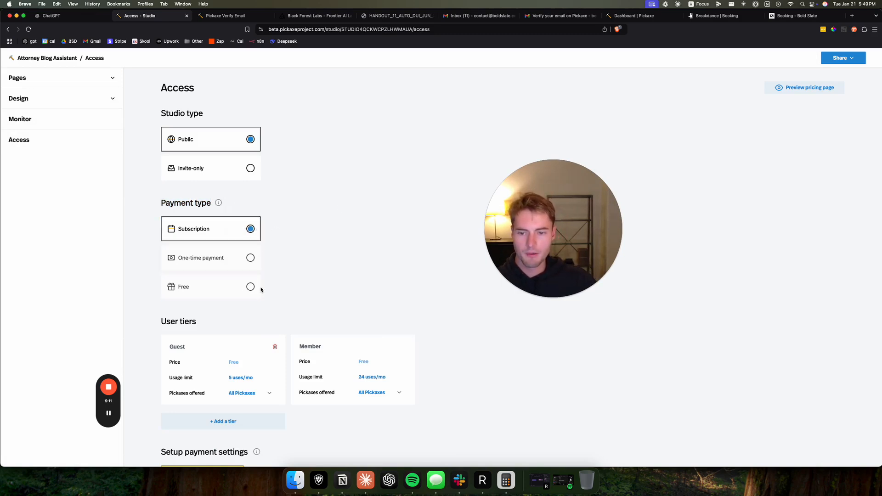
pyautogui.scroll(-1, 454, 334)
pyautogui.scroll(1, 240, 392)
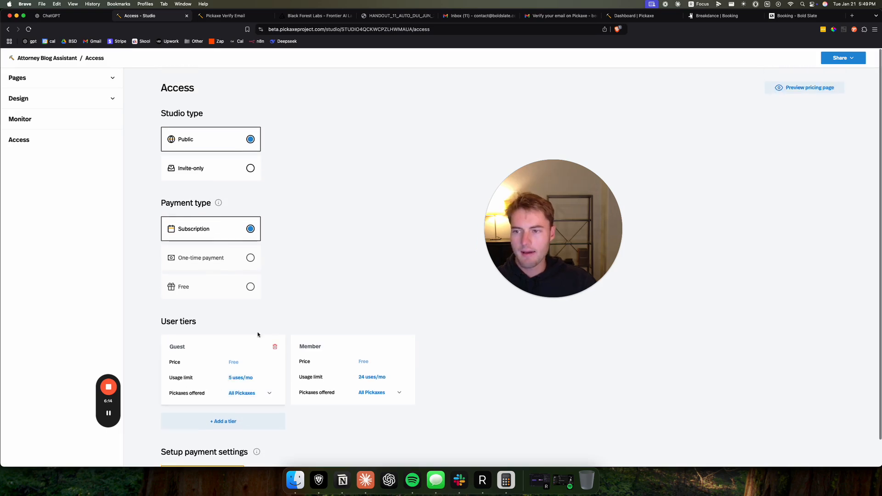
# - Return to the studio's welcome page and try out the Attorney Blog Assistant from it
pyautogui.click(9, 30)
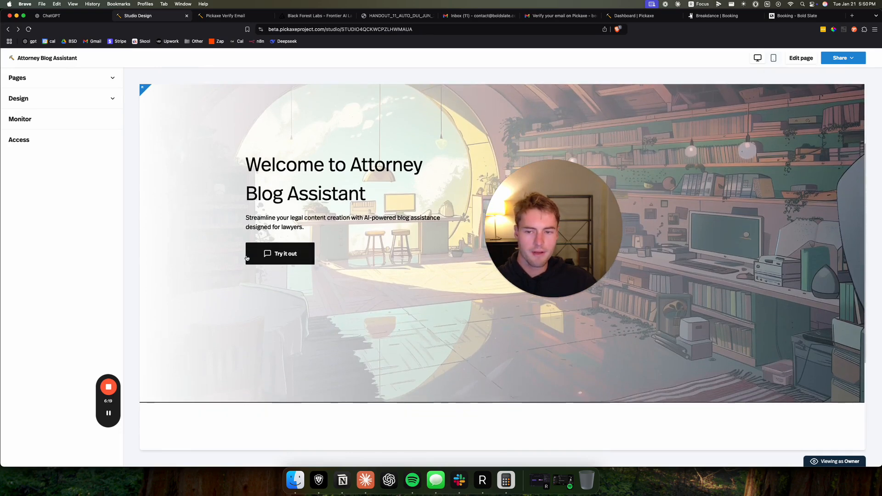
pyautogui.click(285, 259)
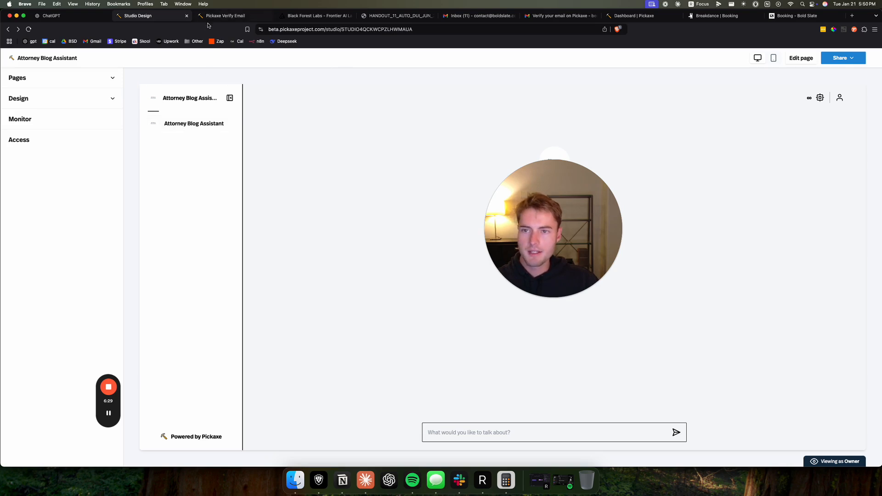
pyautogui.moveTo(501, 194); pyautogui.dragTo(394, 173)
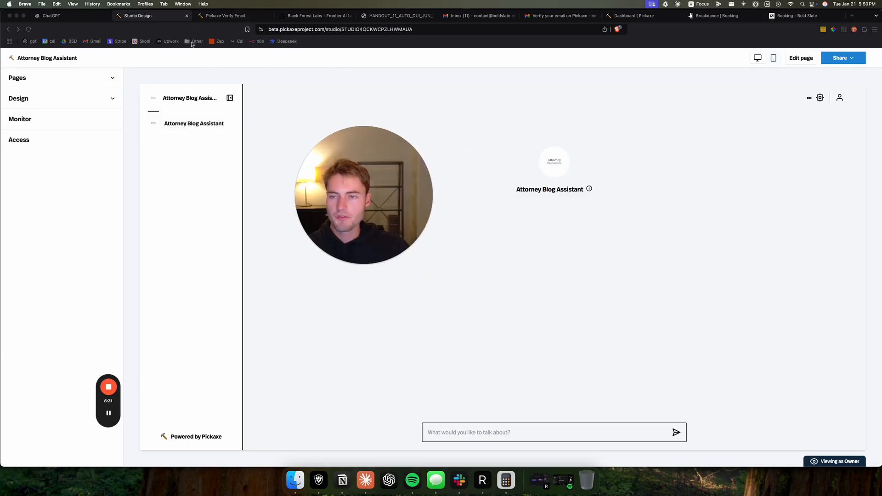